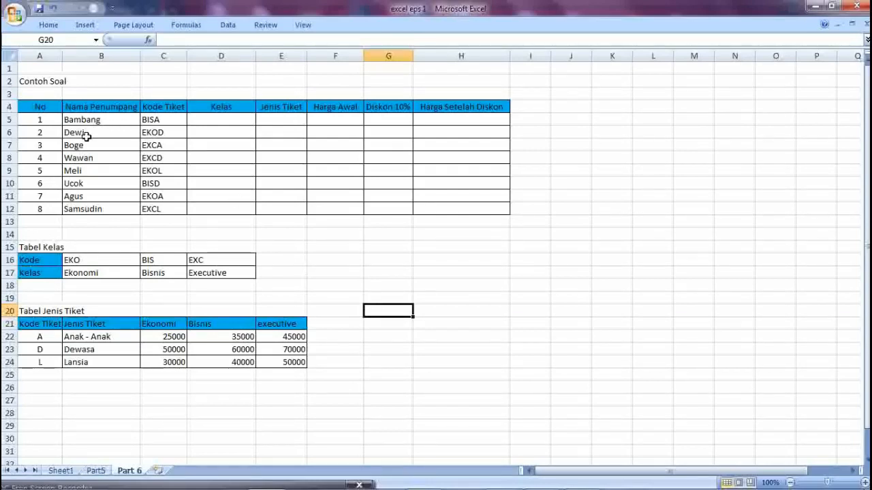
Step: Examine the passenger table, Tabel Kelas and the prices in Tabel Jenis Tiket
click(33, 82)
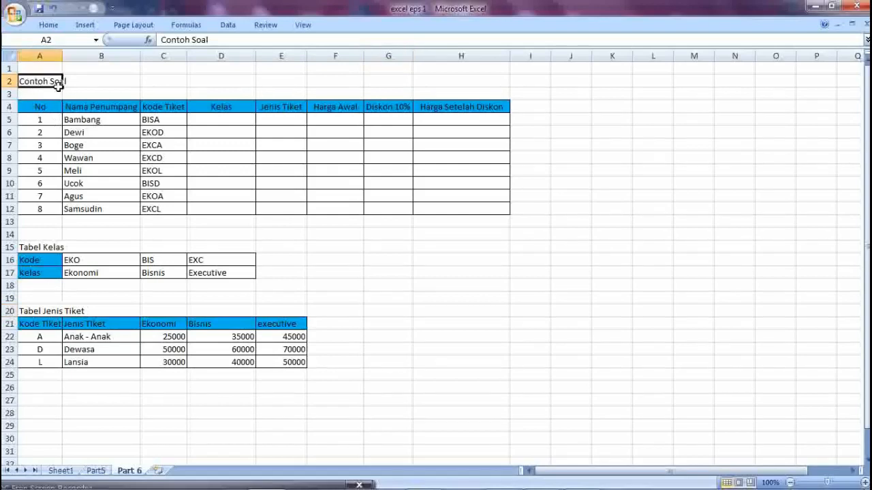
click(44, 105)
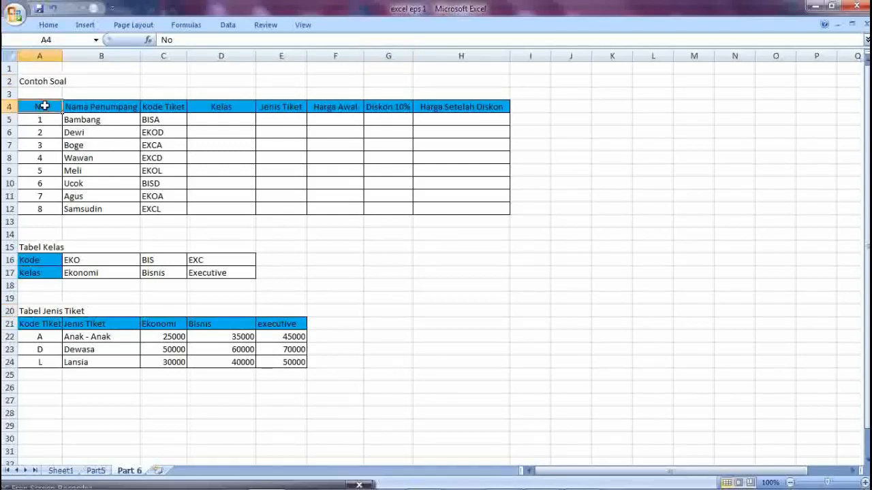
drag(44, 105, 474, 207)
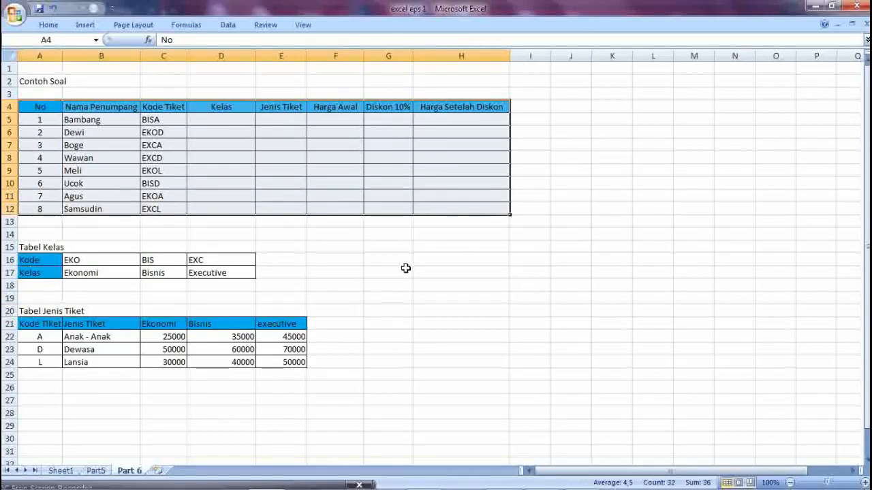
click(34, 255)
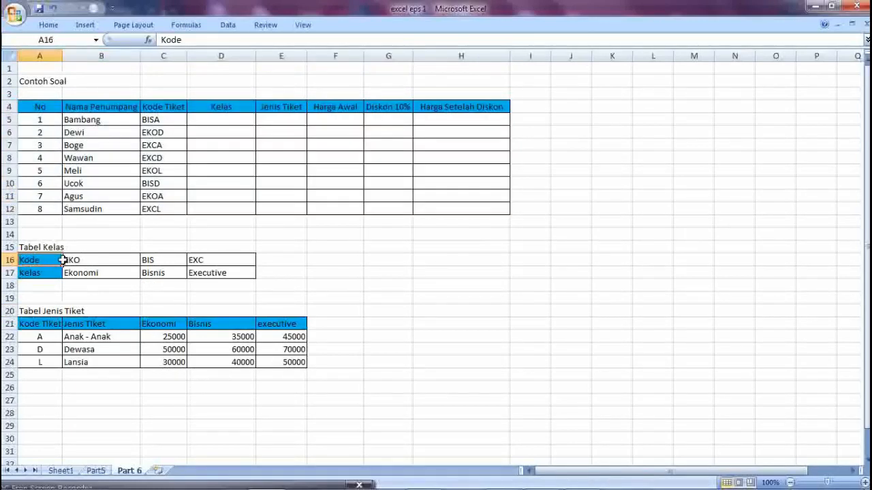
drag(63, 259, 245, 273)
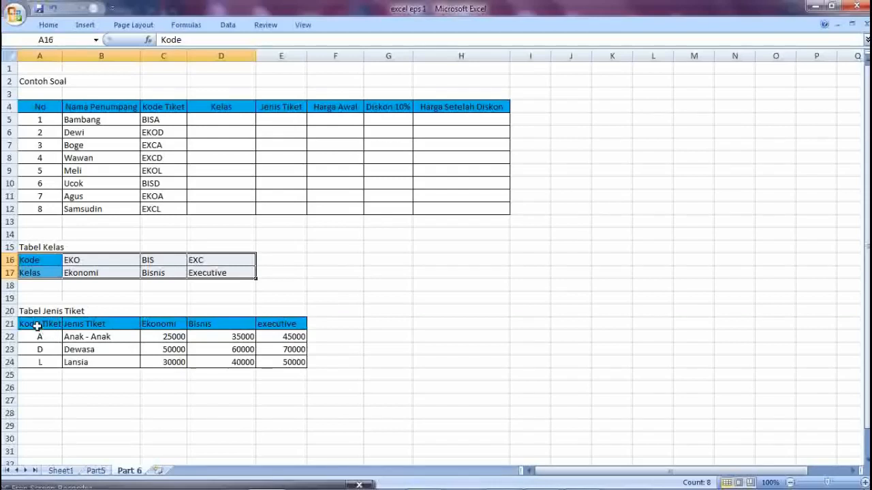
drag(37, 325, 286, 361)
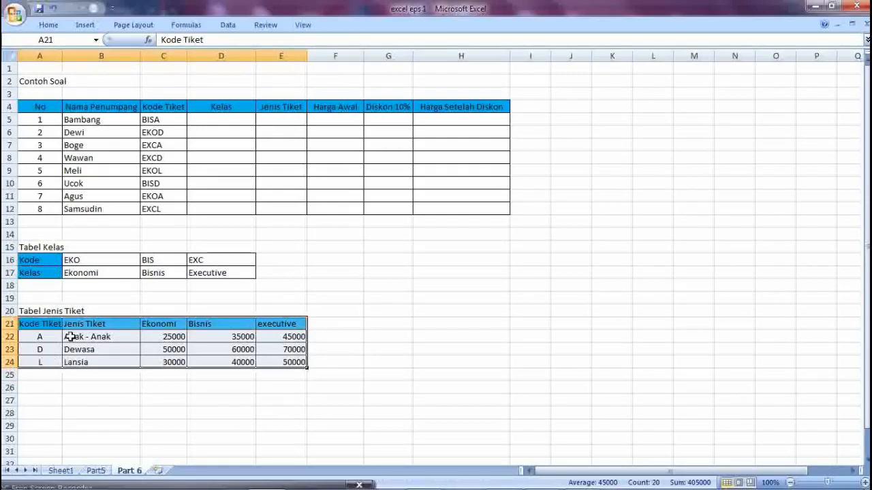
click(70, 336)
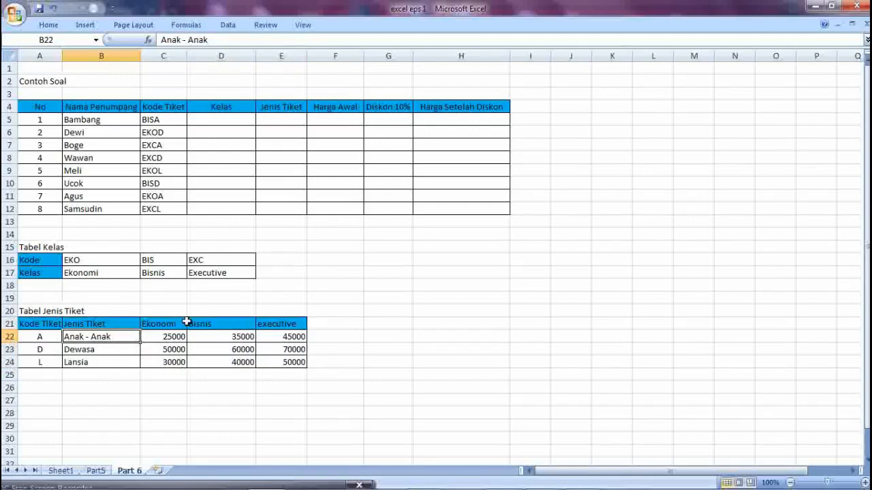
drag(174, 336, 287, 355)
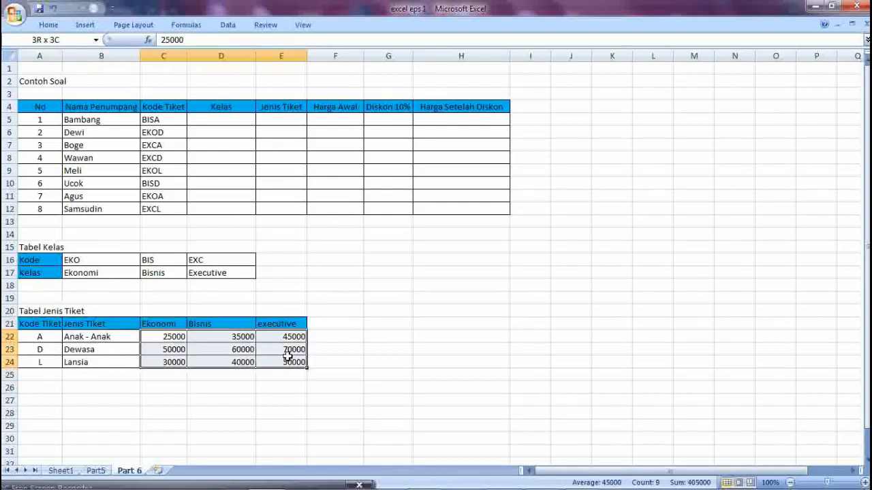
click(417, 269)
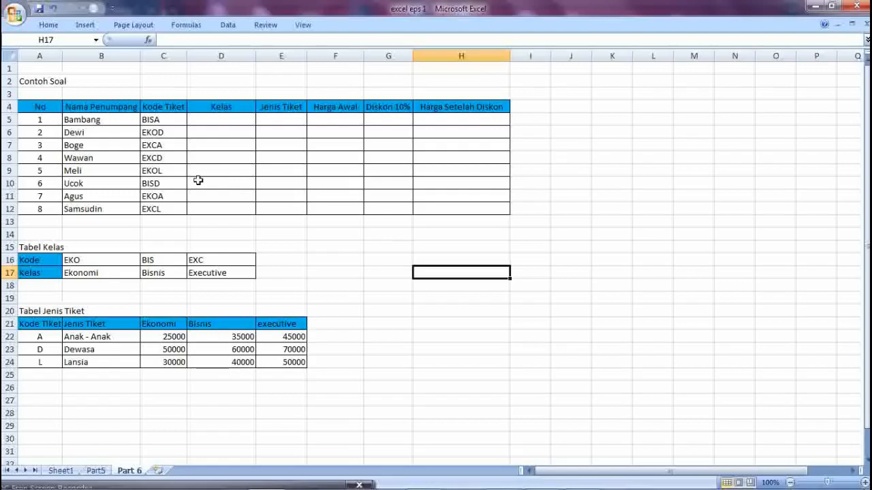
Step: Review the passenger table's empty columns: Kelas, Jenis Tiket, Harga Awal, Diskon 10% and Harga Setelah Diskon
click(224, 106)
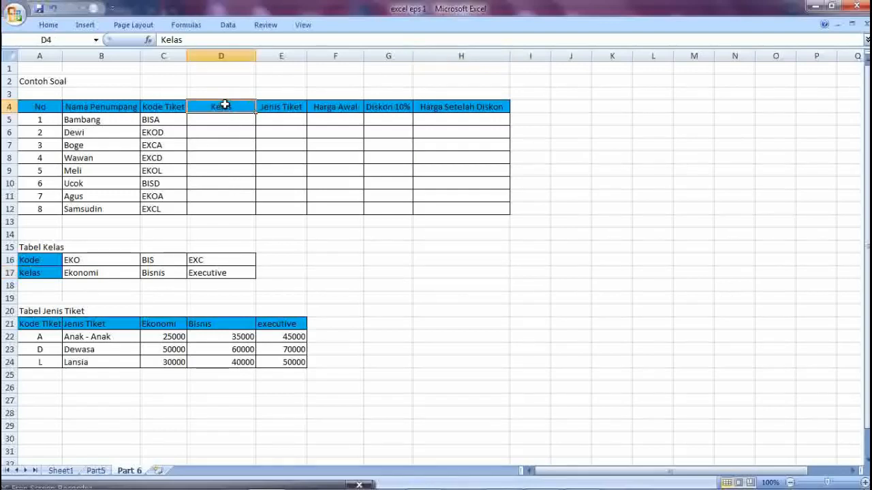
drag(225, 104, 220, 208)
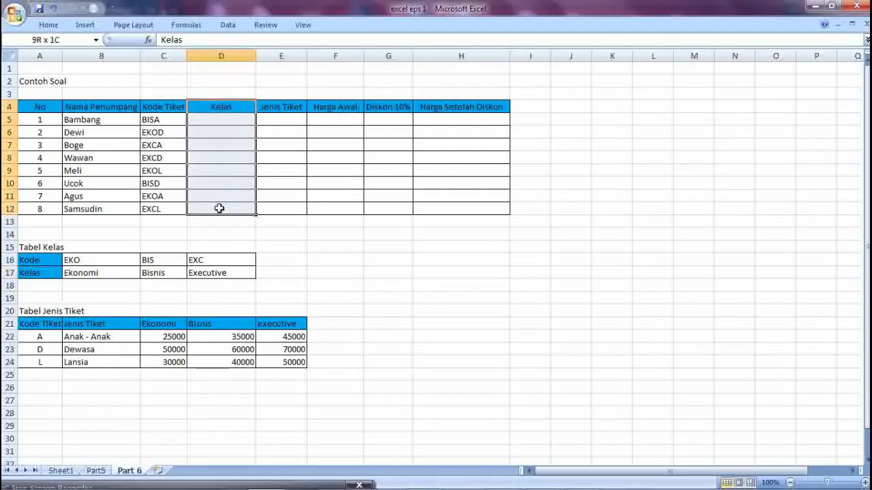
drag(68, 120, 132, 209)
drag(241, 181, 235, 159)
drag(231, 120, 224, 209)
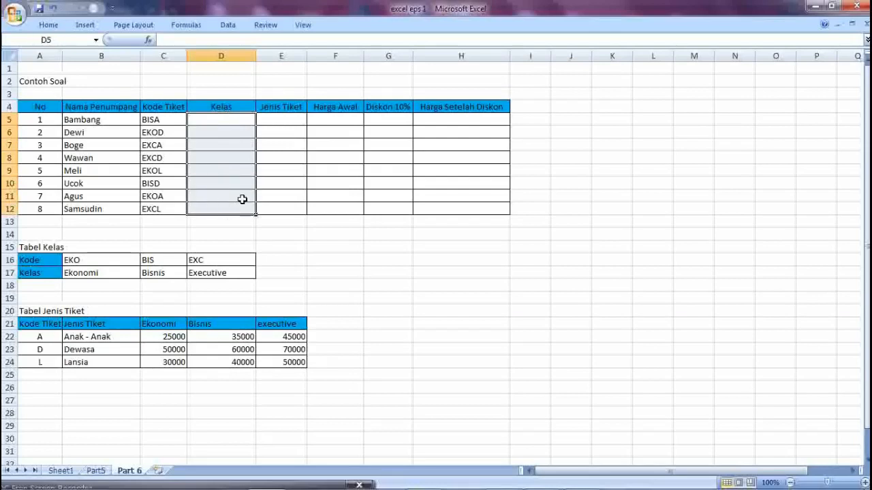
drag(294, 121, 284, 204)
drag(333, 123, 338, 216)
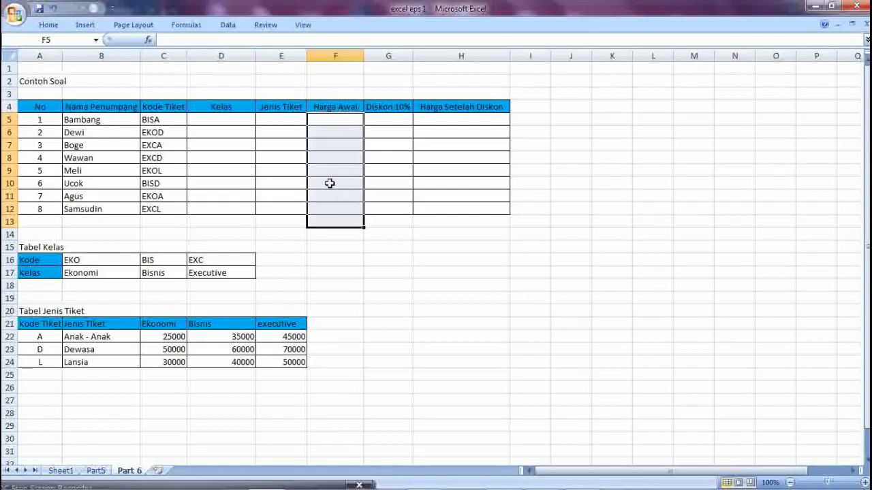
drag(386, 119, 391, 220)
click(463, 129)
drag(464, 129, 454, 205)
click(537, 298)
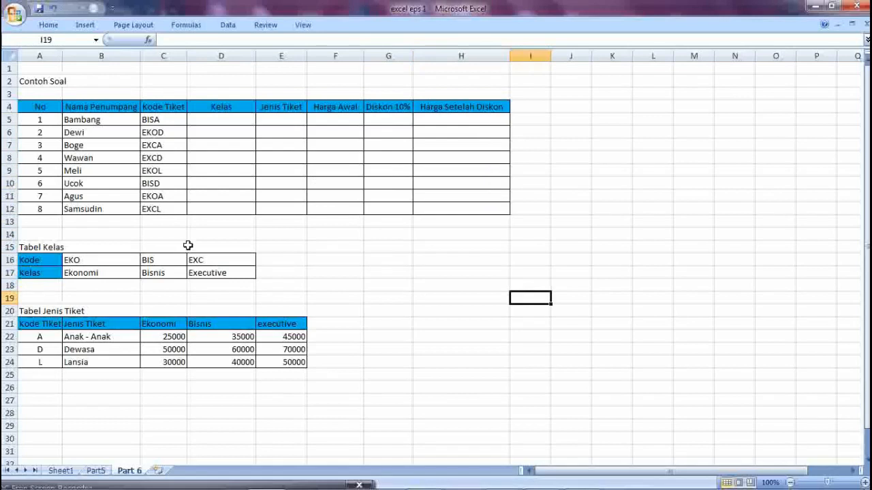
Step: Compare the ticket codes in C5:C12 with the codes and class names in Tabel Kelas
click(226, 118)
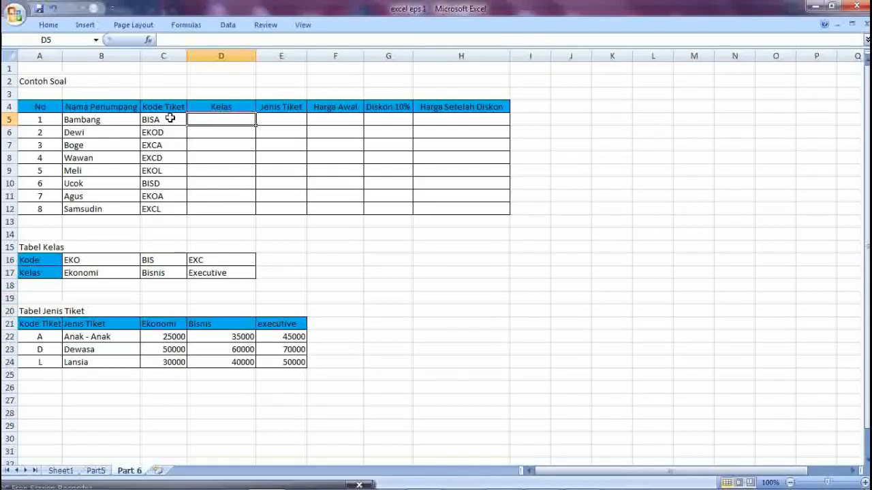
drag(182, 119, 171, 208)
click(30, 273)
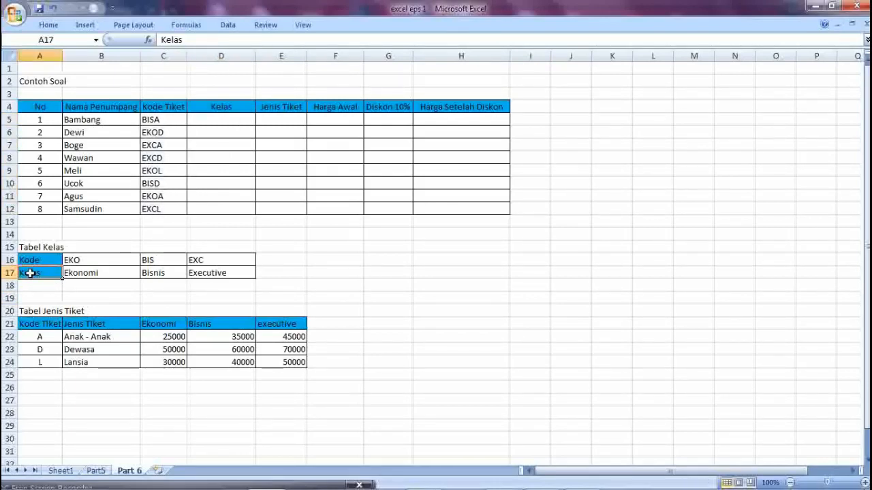
drag(30, 273, 216, 273)
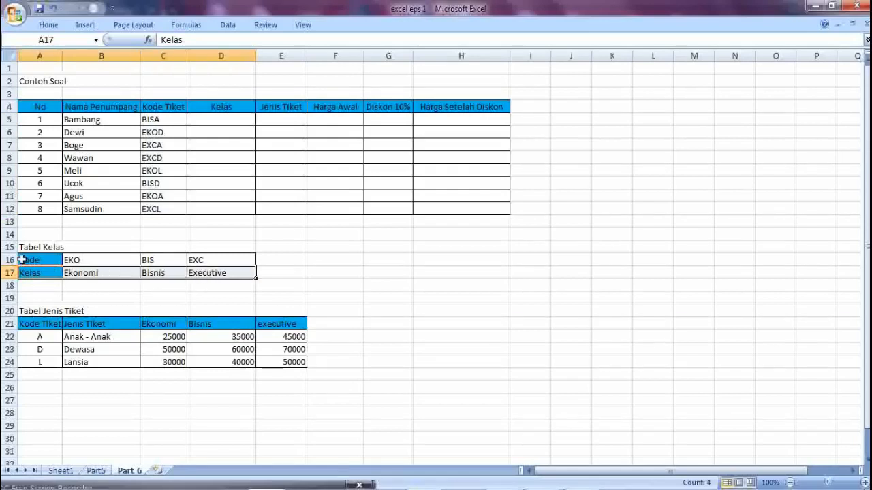
drag(23, 260, 401, 277)
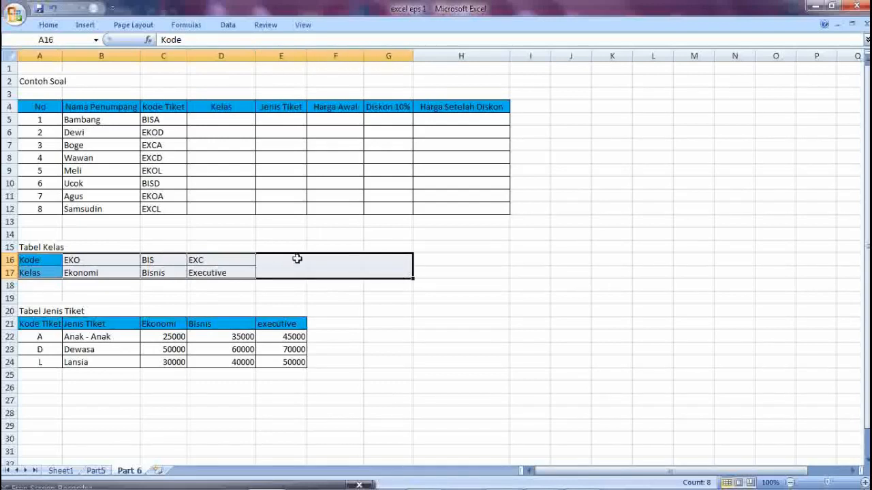
click(160, 120)
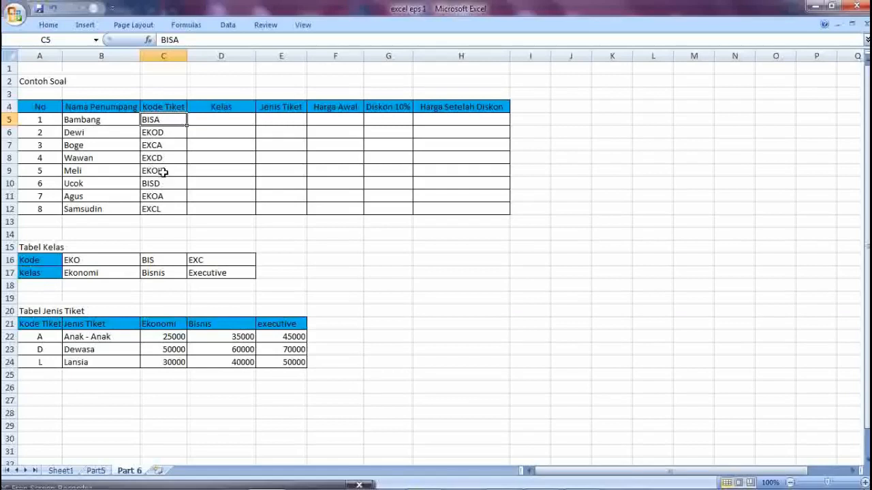
Step: Enter =LEFT(C5;3) in D5 to extract the class code from the first passenger's ticket code
click(209, 119)
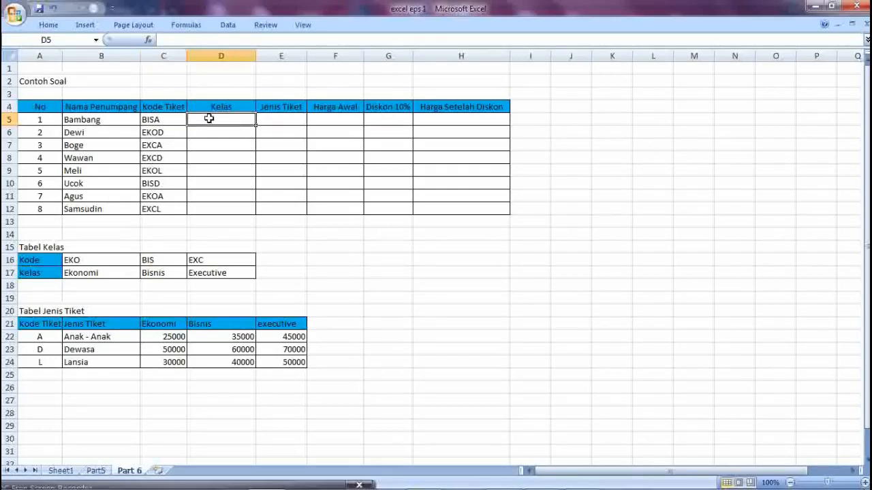
text(=l)
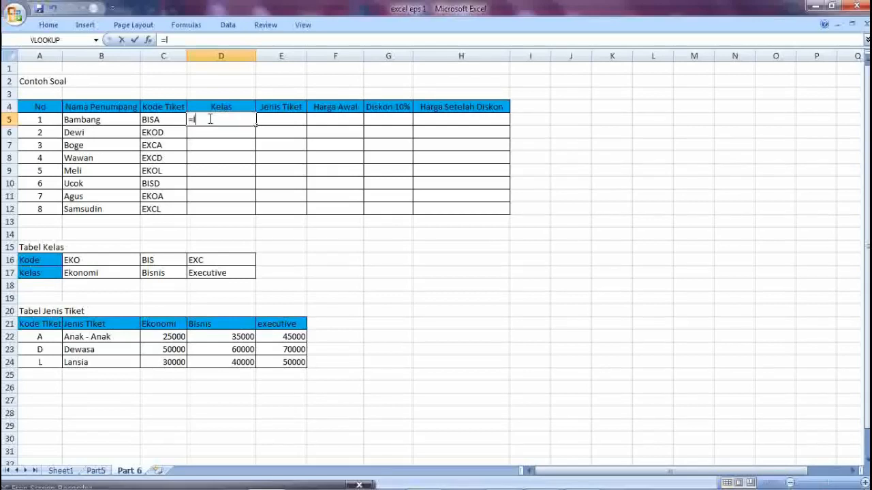
text(eft()
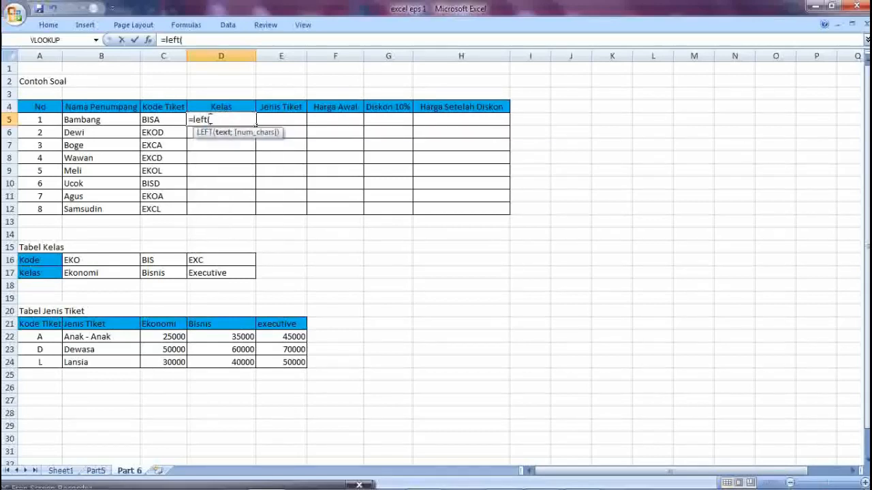
text(C5:C53)
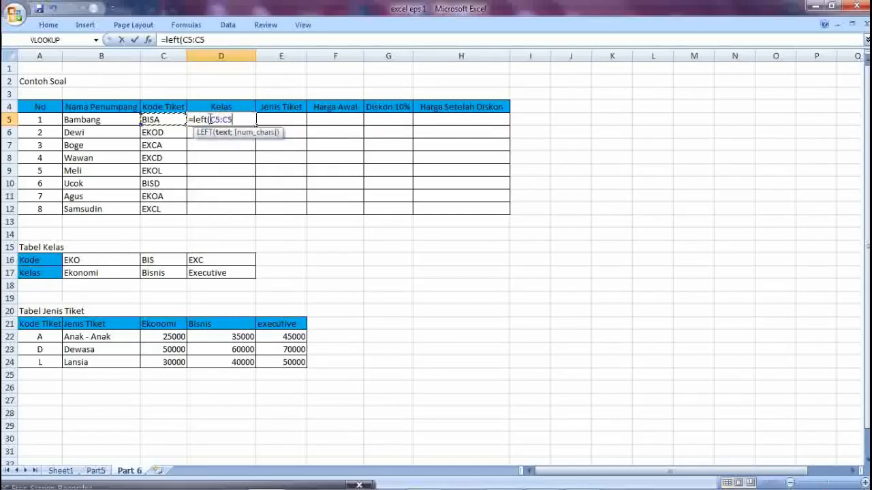
key(BackSpace)
key(BackSpace)
key(BackSpace)
text(;)
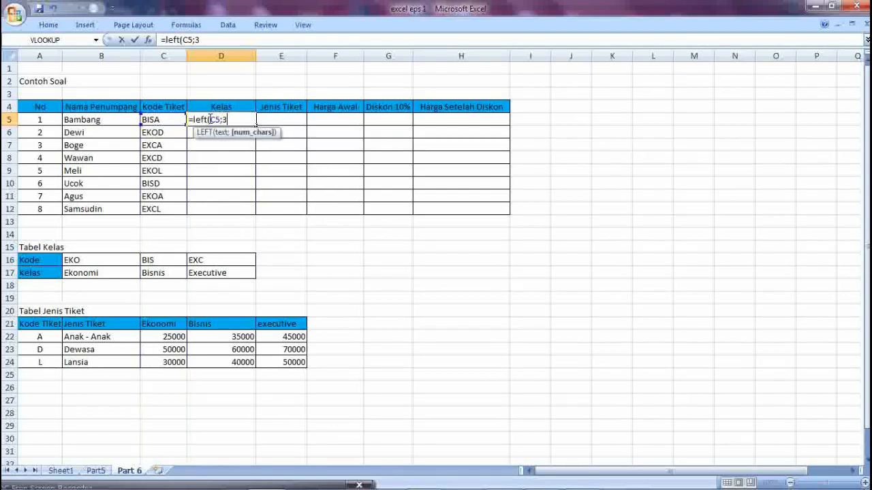
text(3))
key(Return)
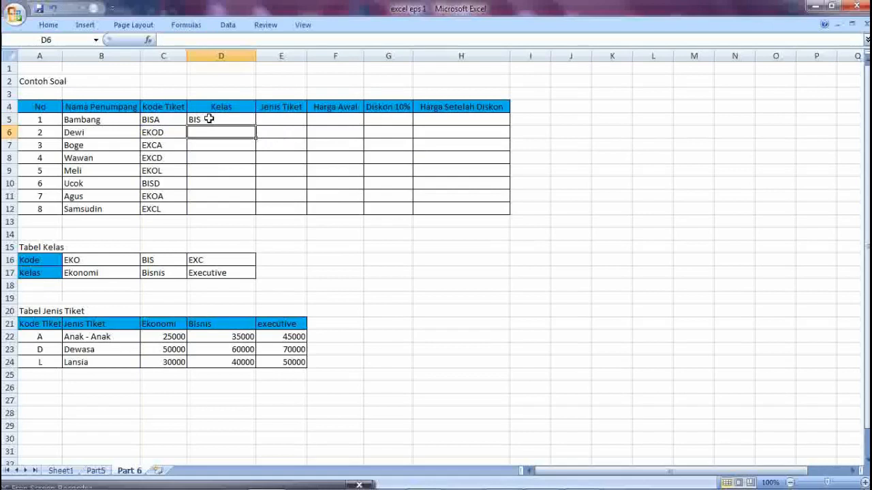
Step: Replace the formula in D5 with an HLOOKUP that uses LEFT(C5;3) as its lookup value
click(210, 119)
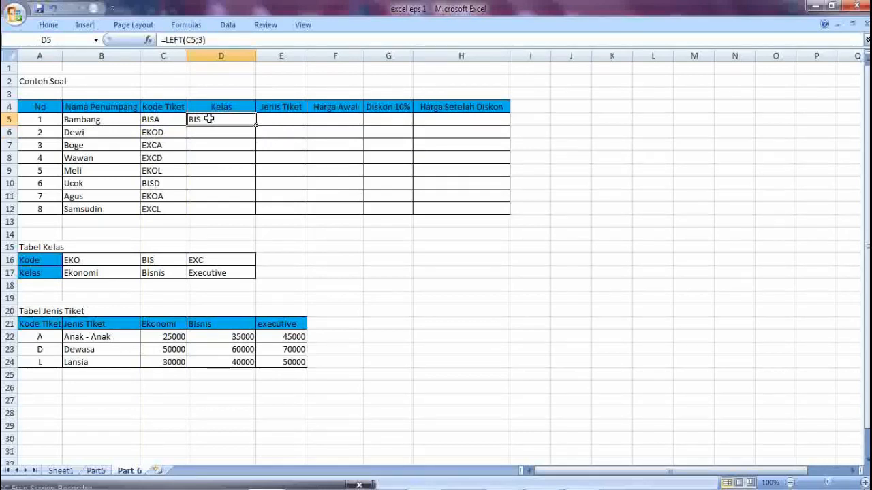
key(BackSpace)
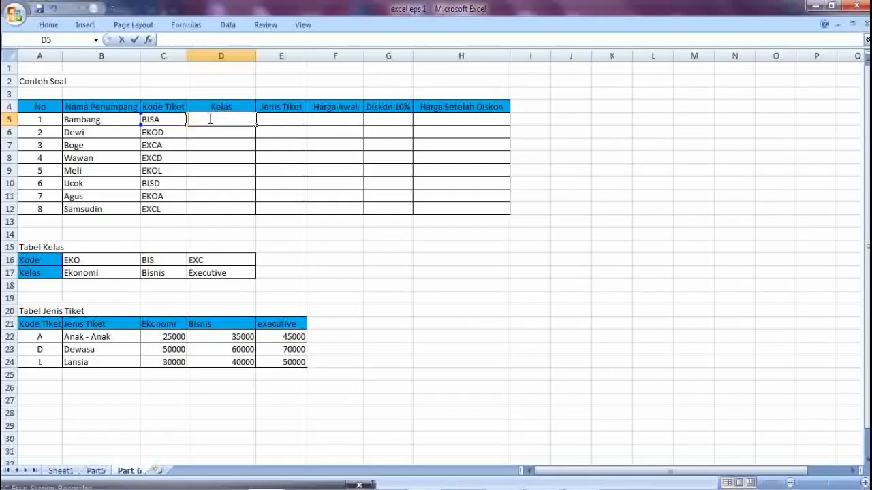
text(=h)
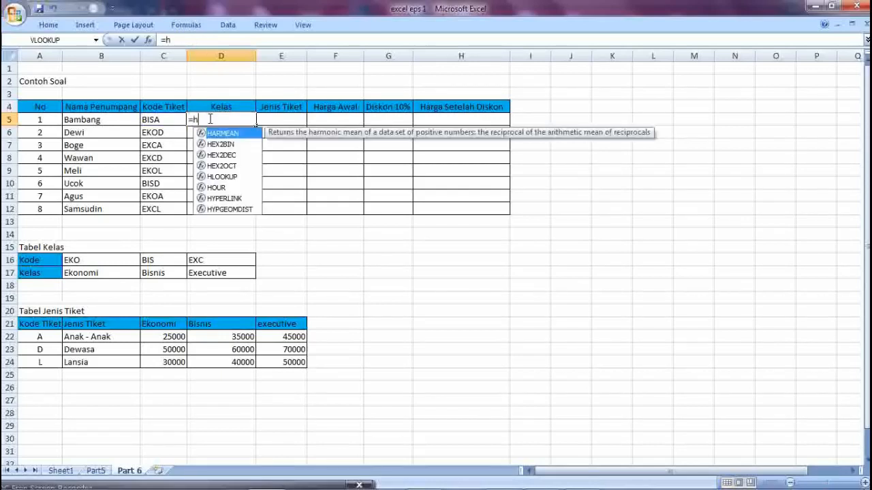
text(a)
key(BackSpace)
text(look)
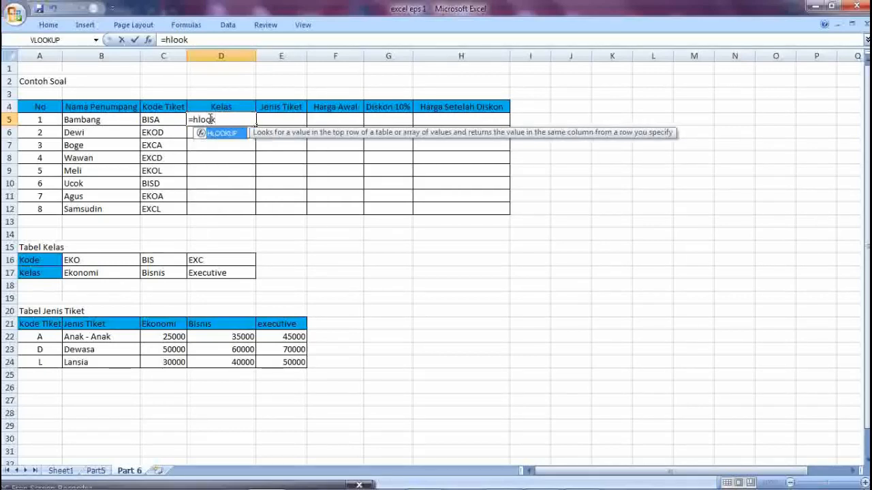
text(up()
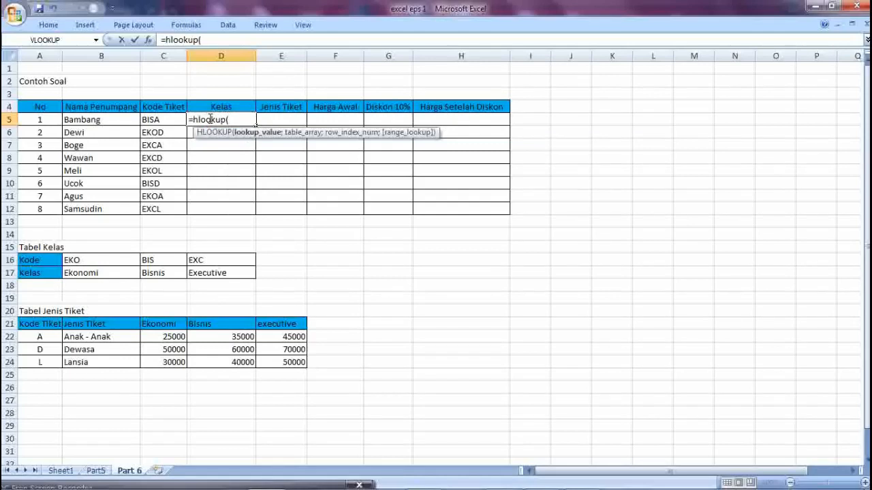
text(lef)
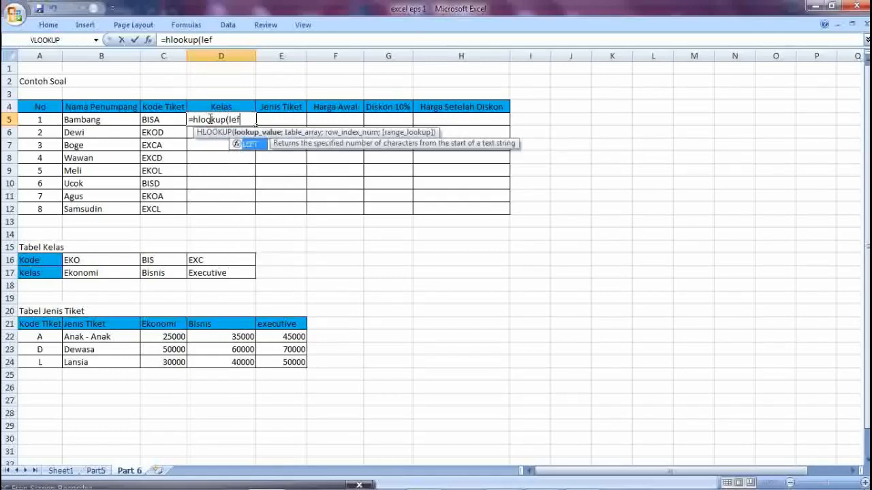
text(t()
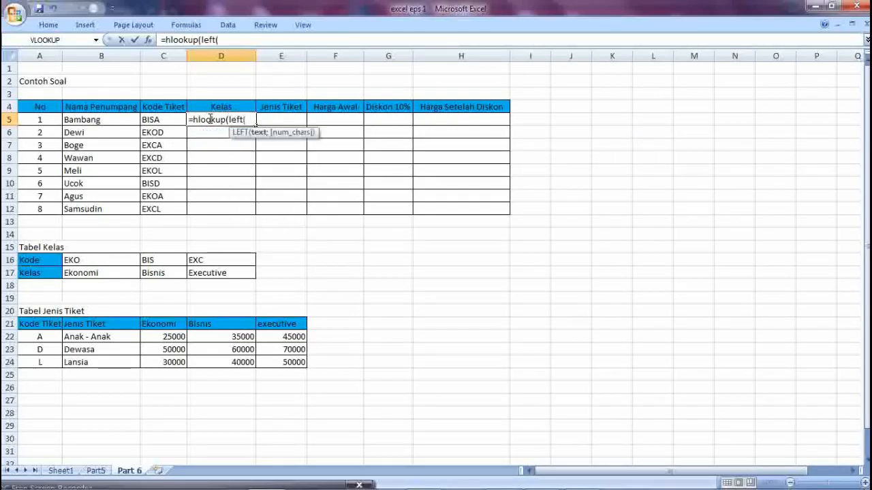
key(Left)
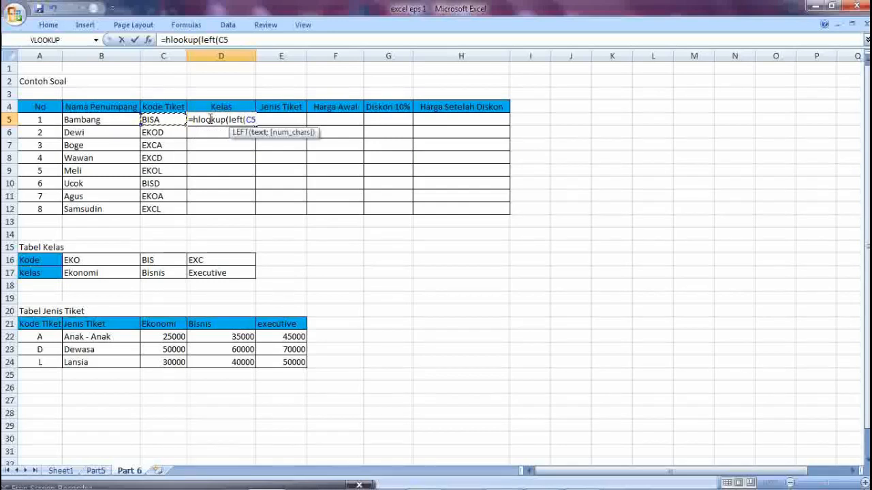
text(;30)
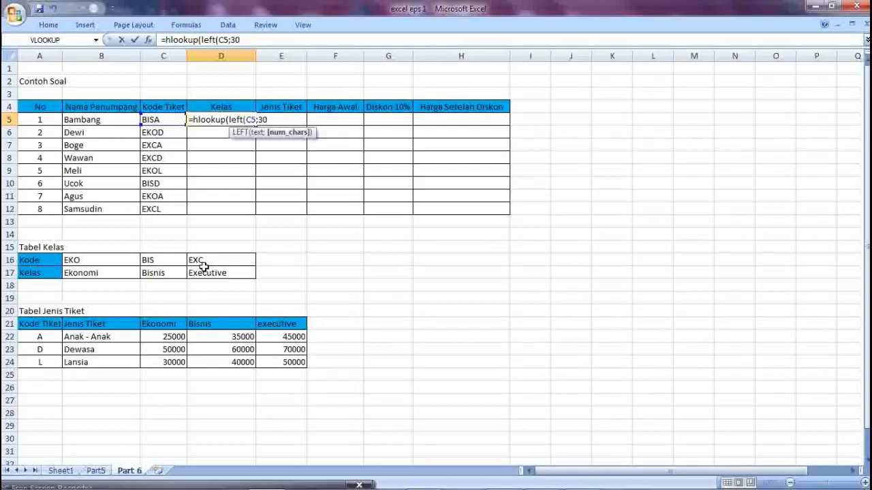
key(BackSpace)
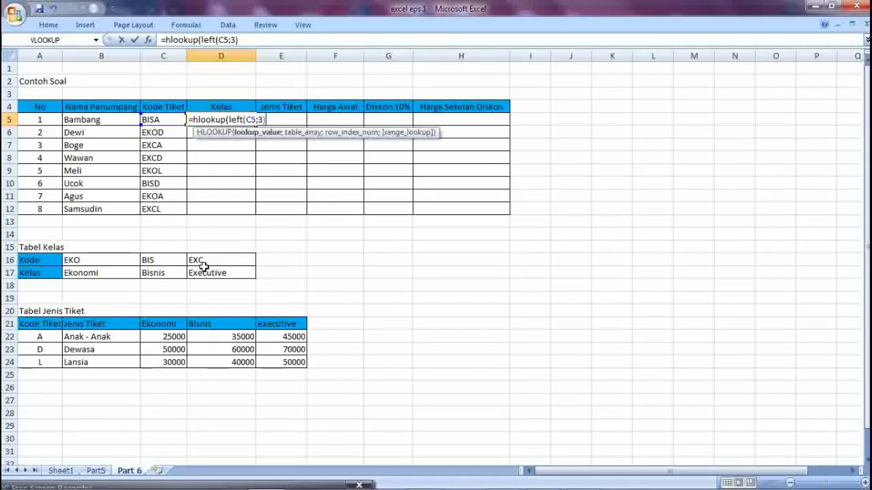
text(;)
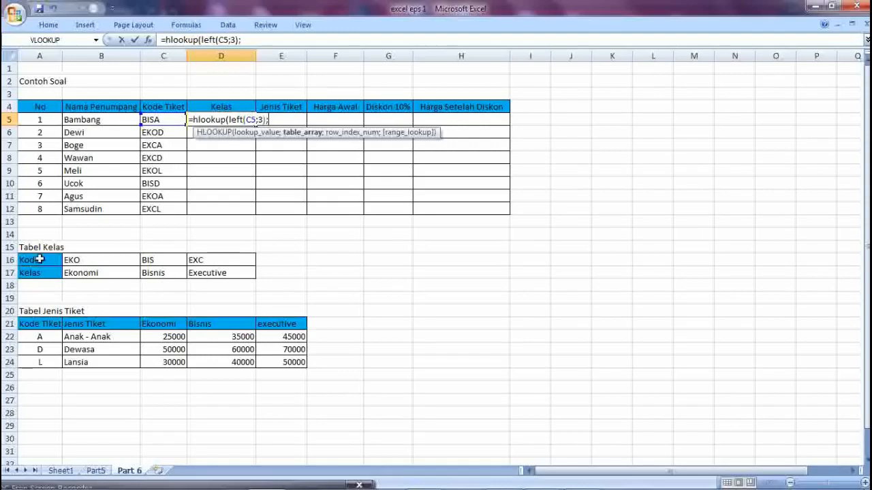
Step: Complete the HLOOKUP in D5 with the absolute table range $A$16:$D$17, row index 2 and FALSE for an exact match
drag(34, 259, 225, 273)
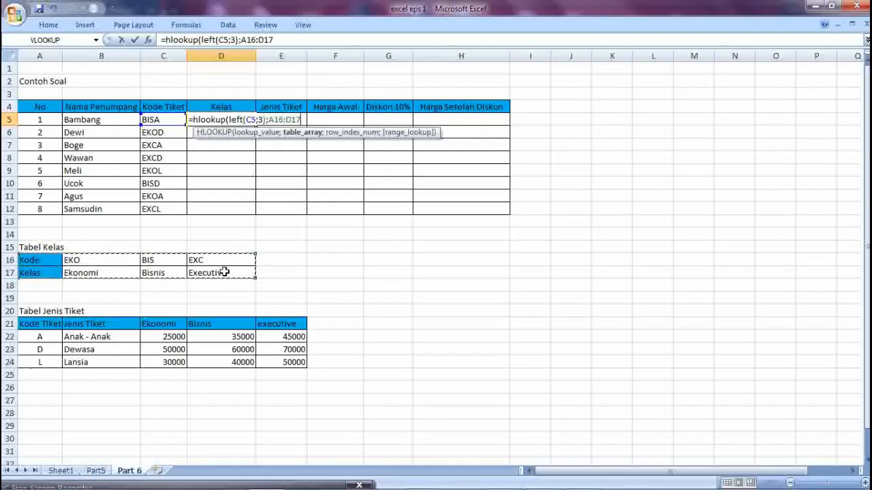
key(F4)
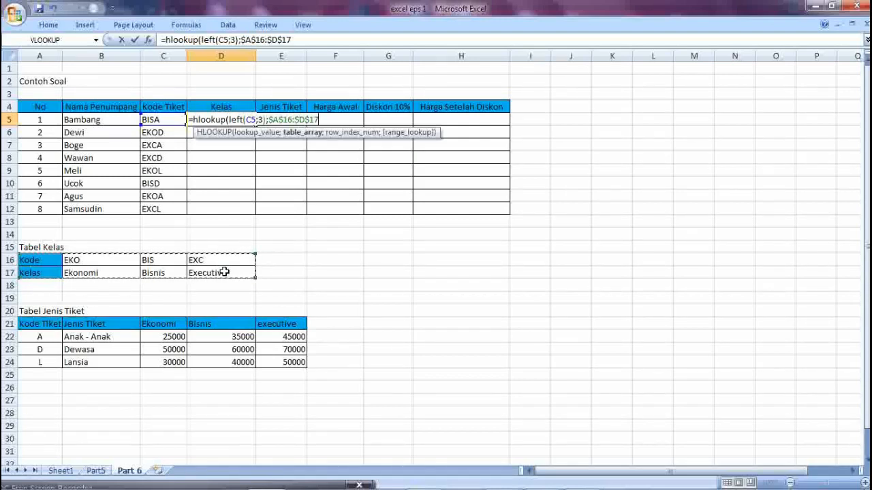
text(;2)
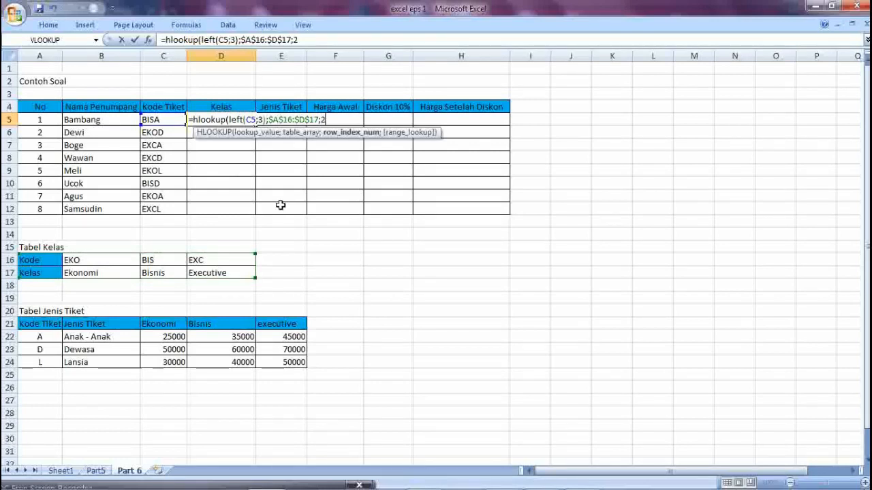
text(;f)
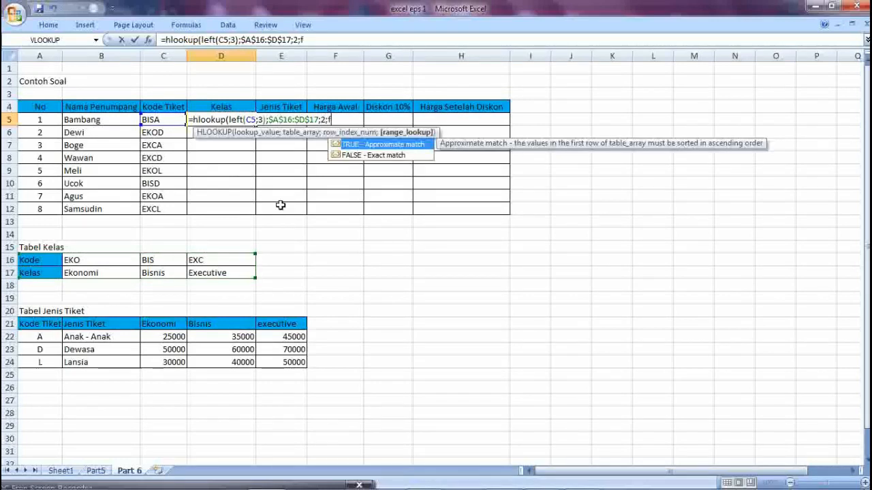
text(alse))
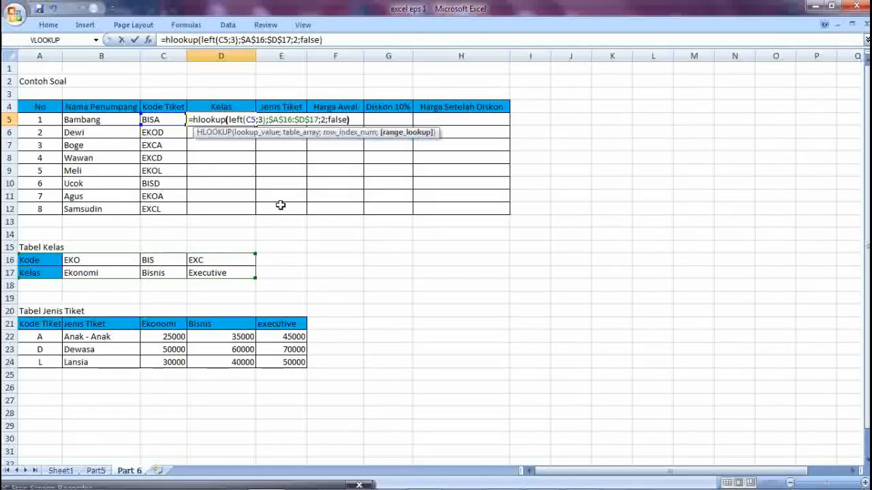
key(Return)
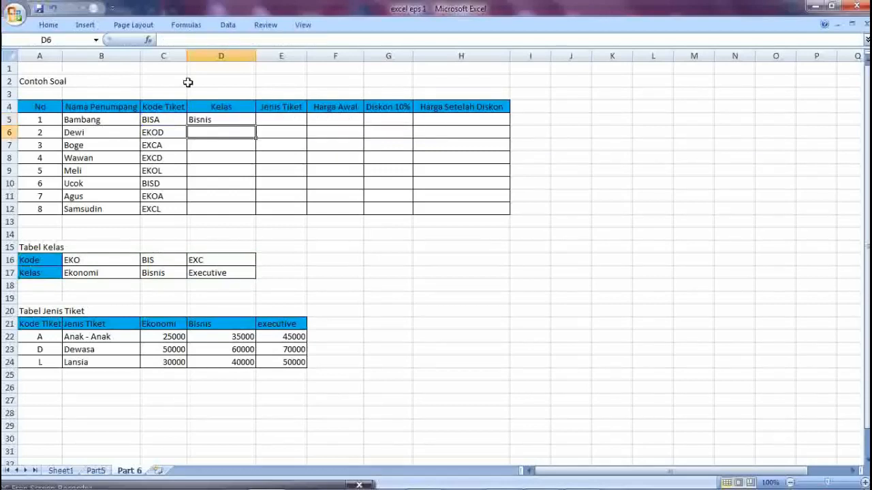
Step: Check D5 against Tabel Kelas and fill its Kelas formula down through D12
click(221, 120)
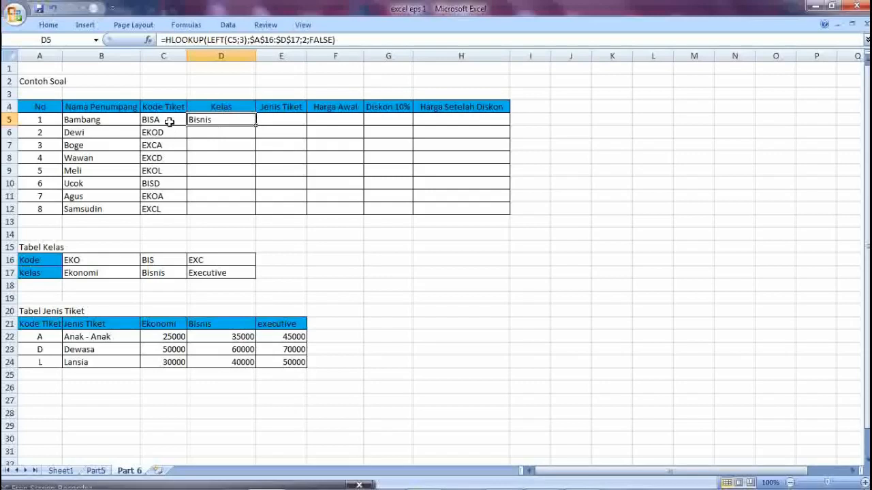
click(166, 273)
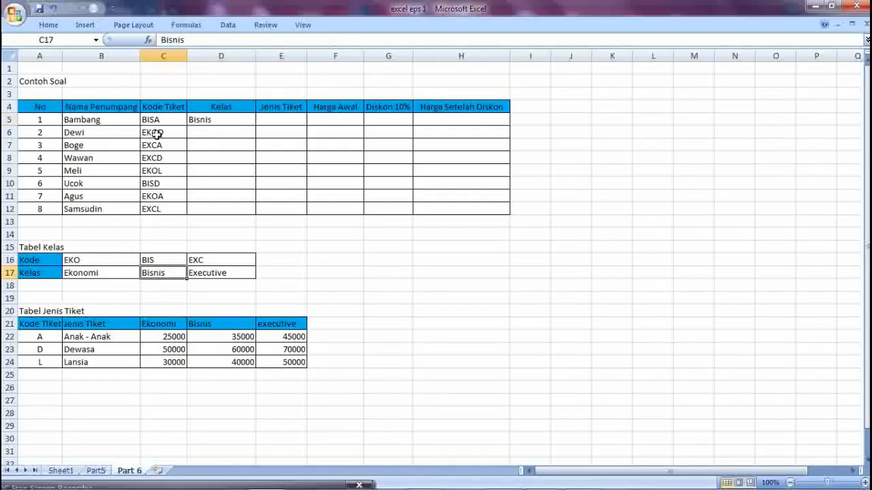
click(156, 135)
click(99, 273)
click(214, 121)
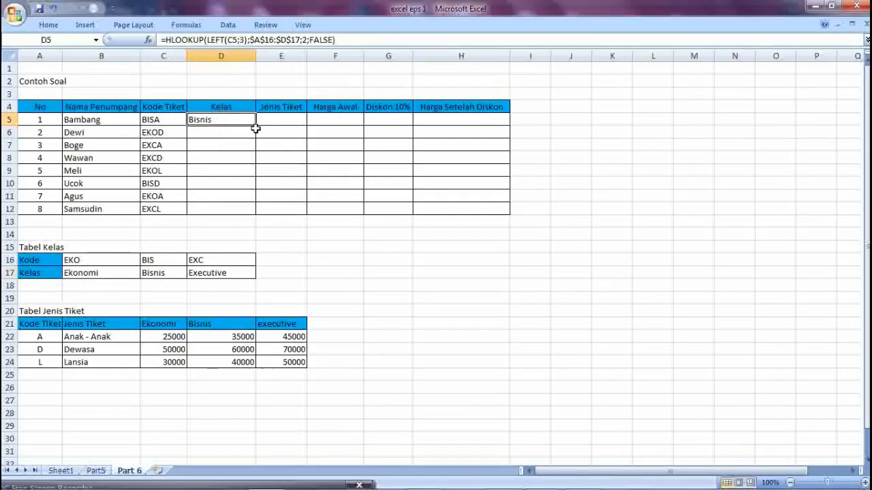
drag(255, 130, 254, 212)
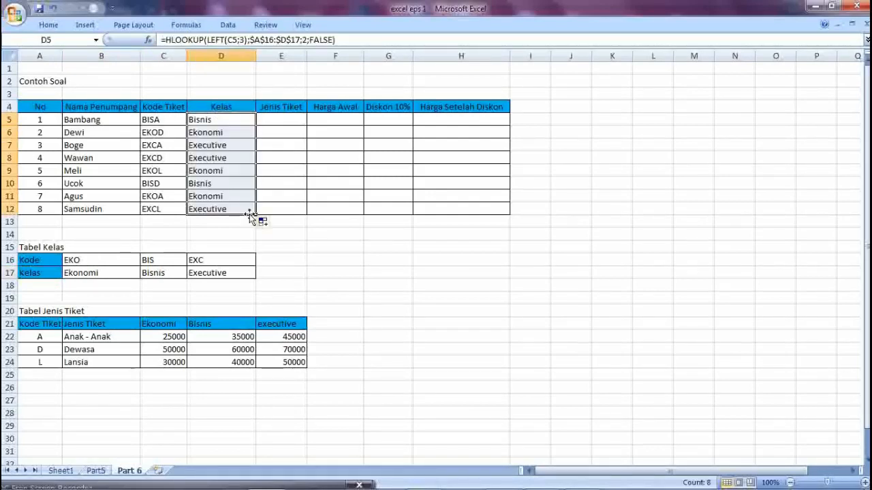
Step: Compare the filled Kelas values in D5:D12 with the ticket codes and the class names in Tabel Kelas
click(225, 180)
click(215, 134)
click(147, 130)
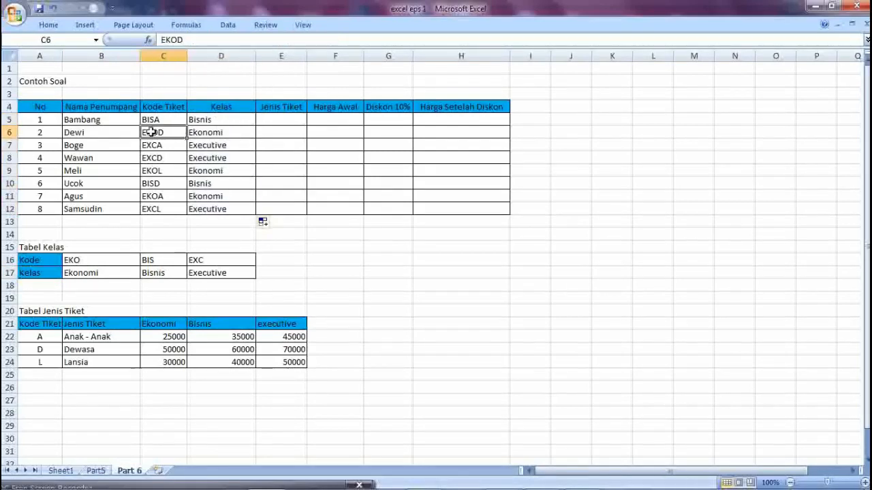
click(213, 147)
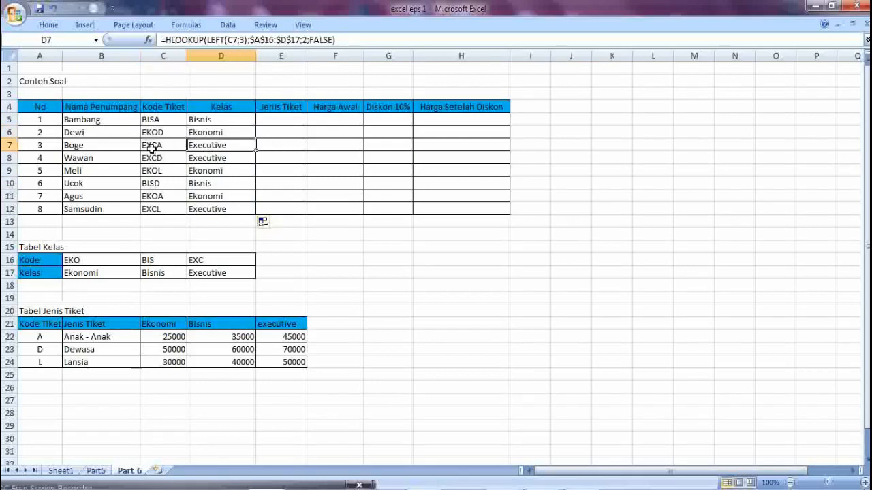
click(222, 276)
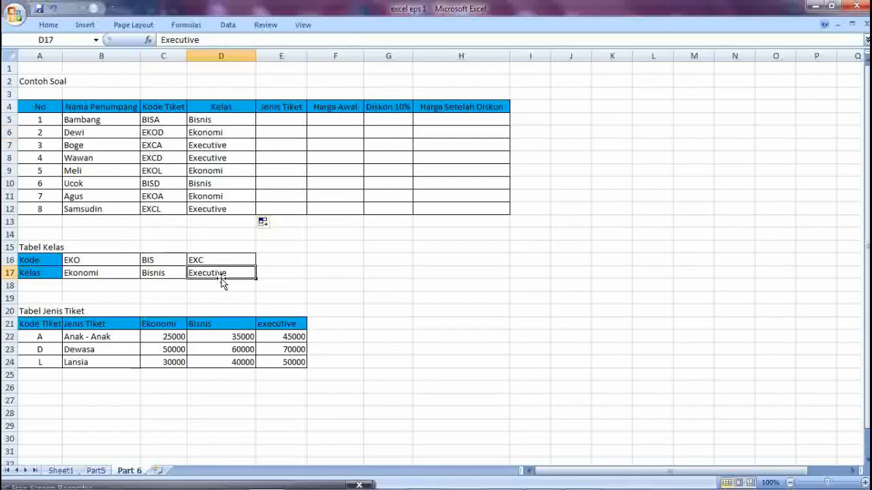
click(157, 185)
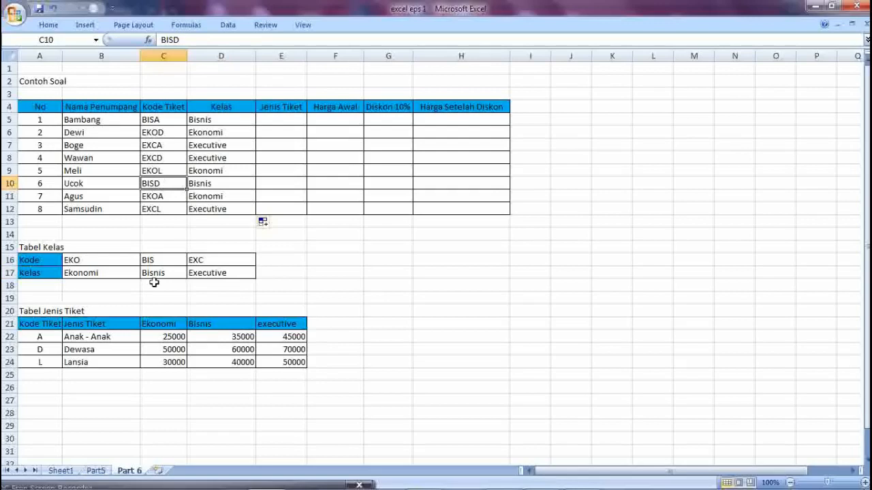
click(310, 250)
drag(229, 118, 225, 208)
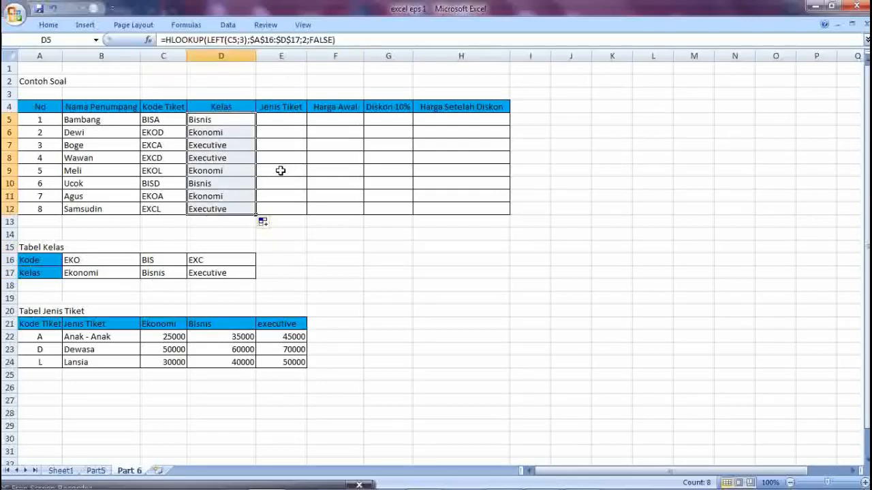
Step: Examine Tabel Jenis Tiket in A21:E24 and compare its Kode Tiket column with the ticket codes in C5:C12
click(288, 120)
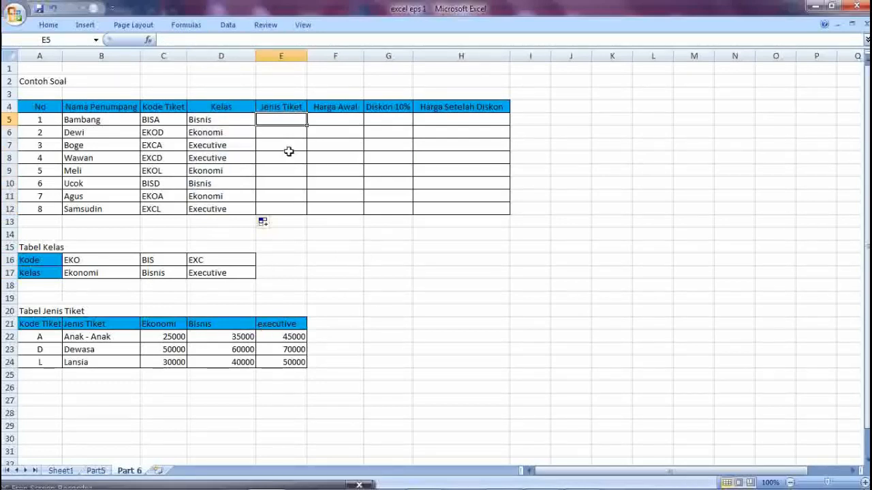
drag(30, 324, 297, 363)
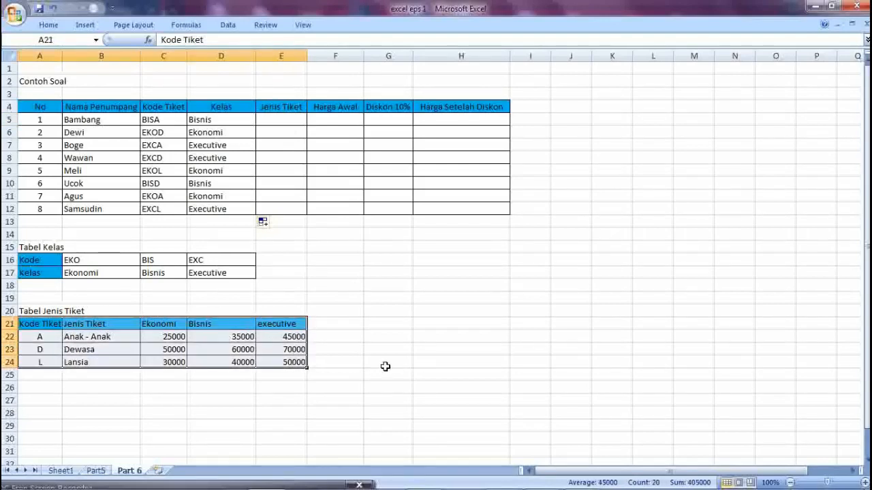
click(384, 367)
drag(34, 325, 295, 362)
drag(39, 324, 284, 362)
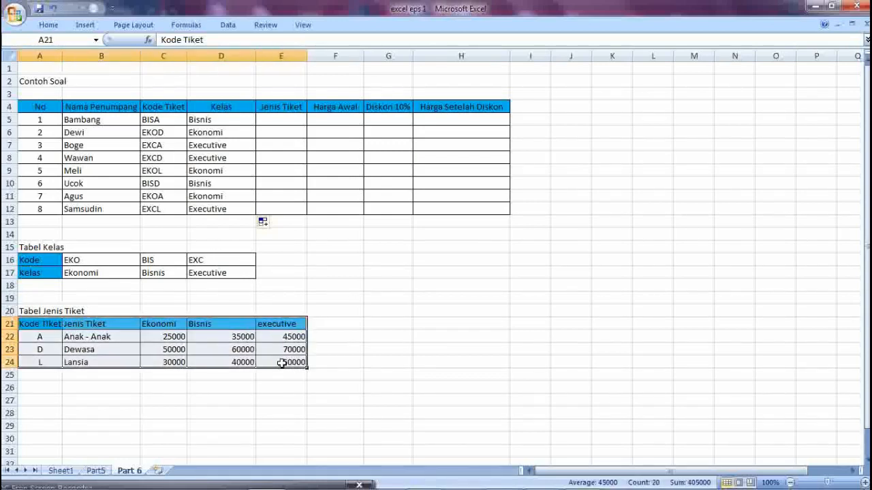
click(442, 373)
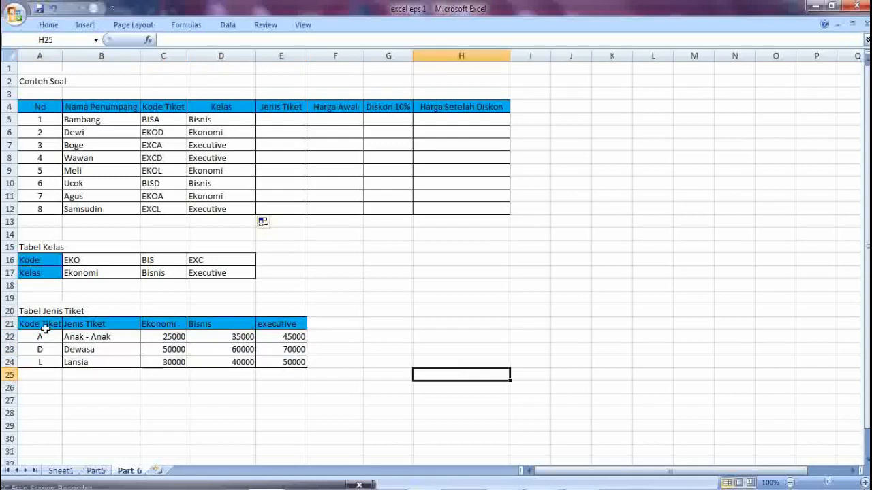
drag(45, 328, 43, 362)
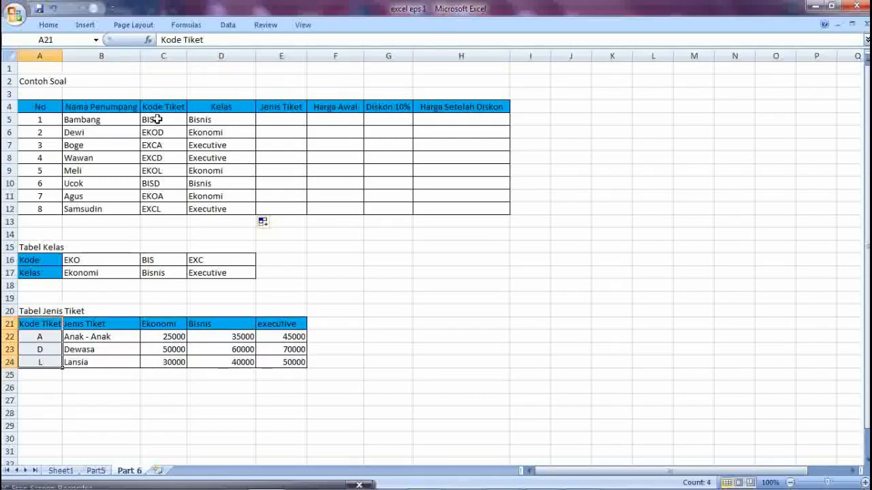
drag(157, 119, 156, 209)
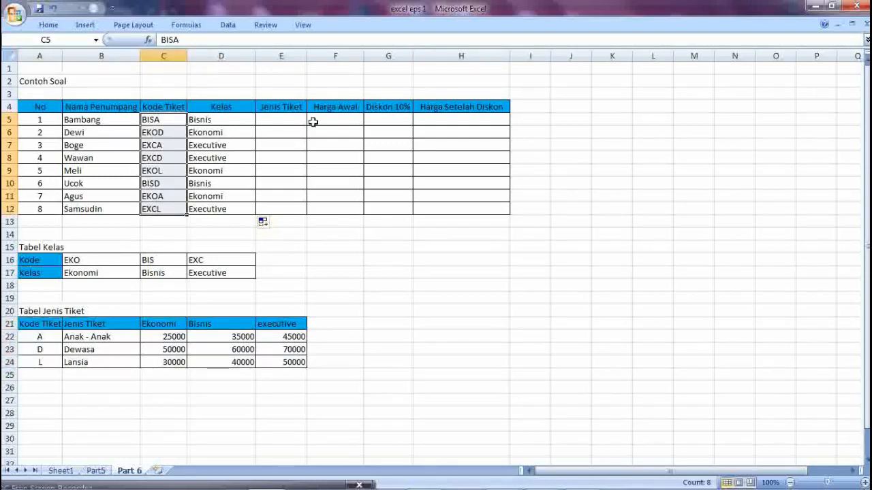
Step: Start a RIGHT function in E5, the first cell of the Jenis Tiket column
click(313, 122)
click(281, 121)
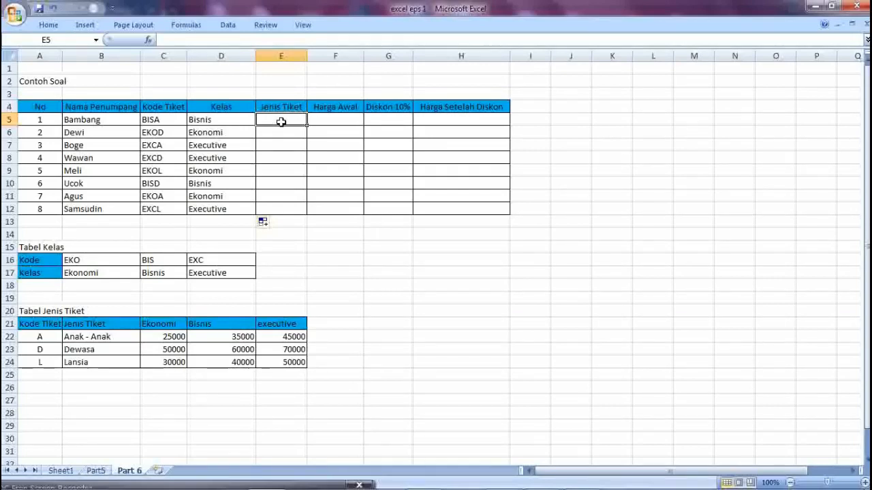
text(=ringht)
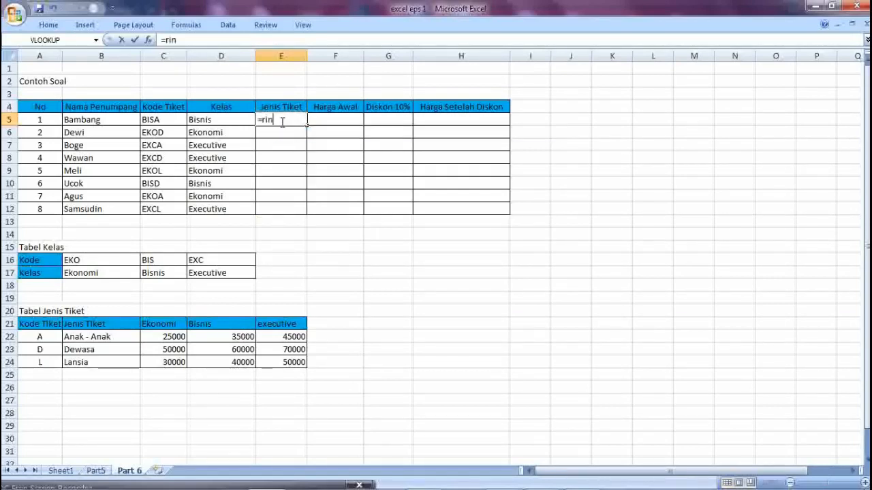
key(BackSpace)
key(BackSpace)
key(BackSpace)
key(BackSpace)
key(BackSpace)
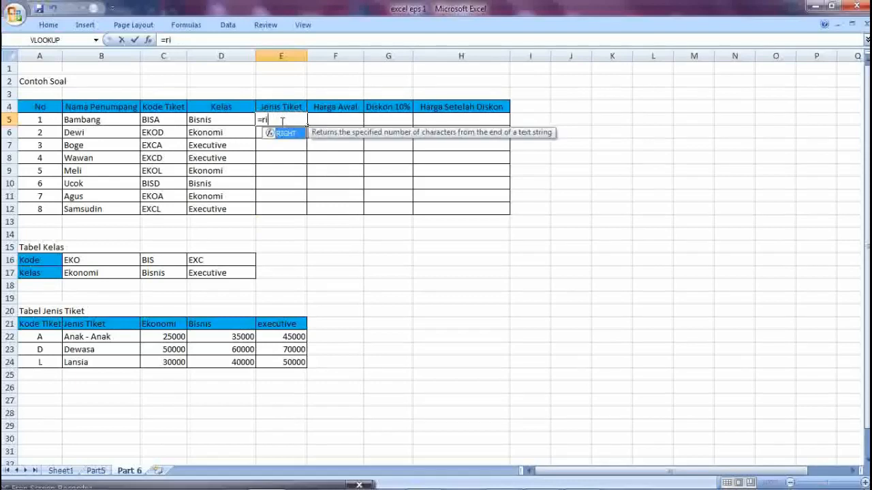
text(u)
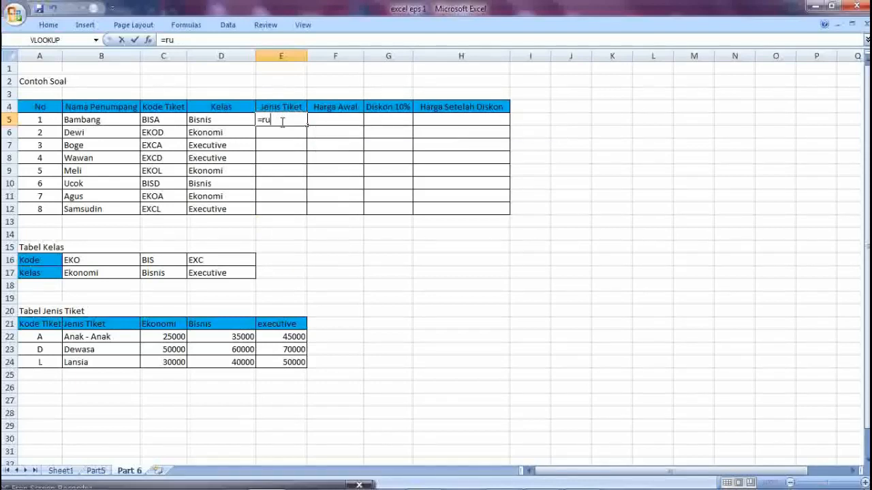
key(BackSpace)
text(i)
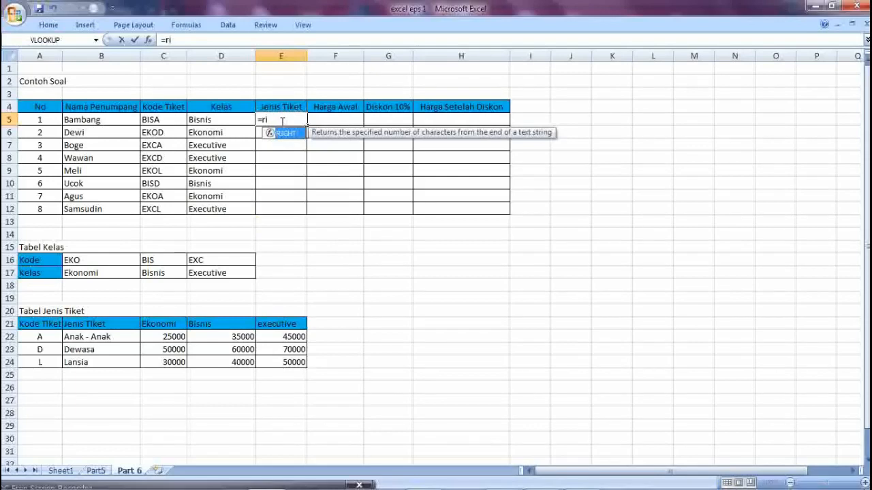
text(ght()
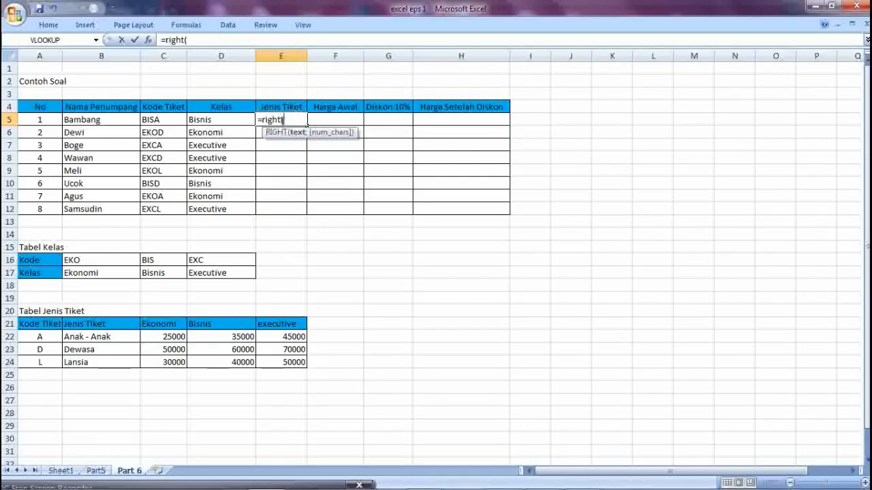
Step: Complete the trial formula in E5 as =RIGHT(C5;1) to extract the last character of the ticket code
click(157, 120)
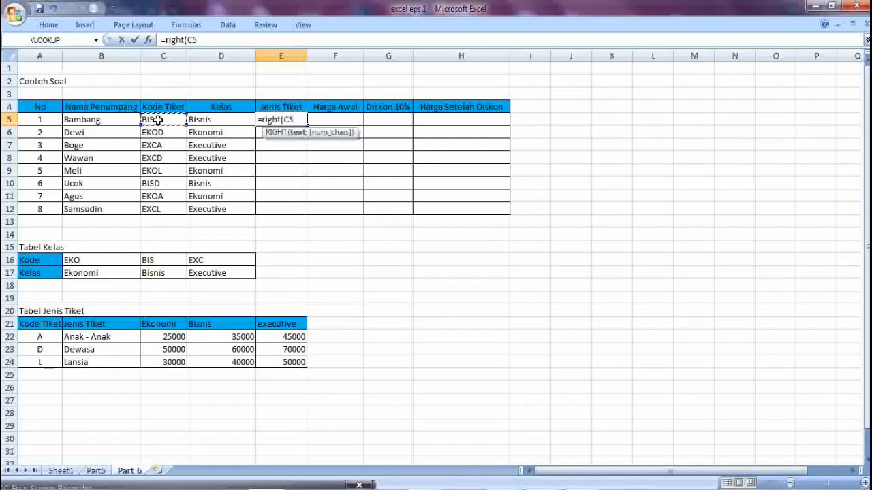
text(;)
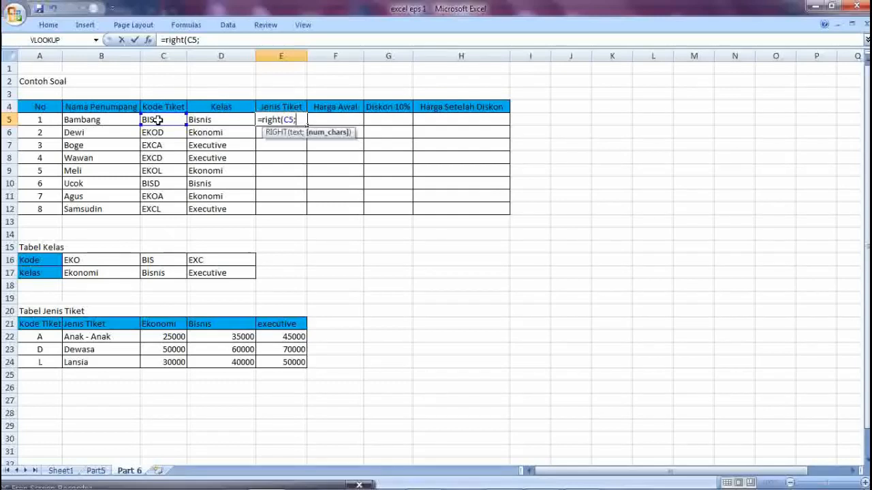
click(234, 93)
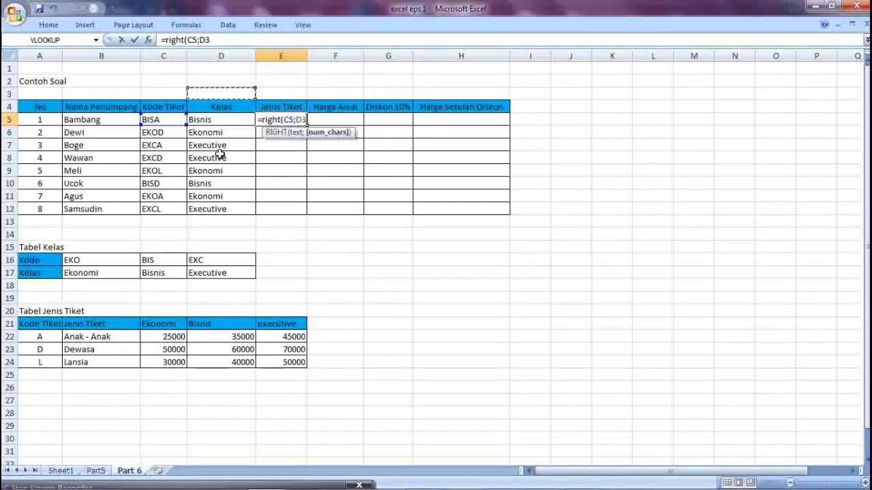
key(BackSpace)
key(BackSpace)
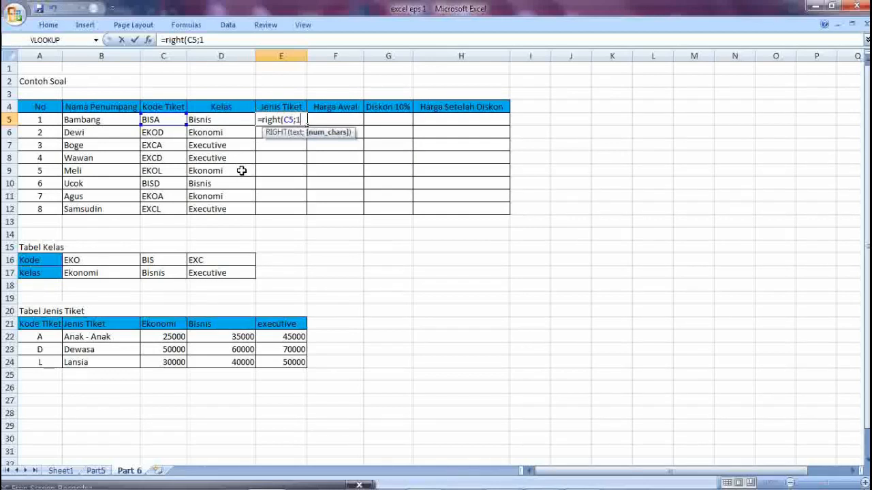
text(1))
key(Return)
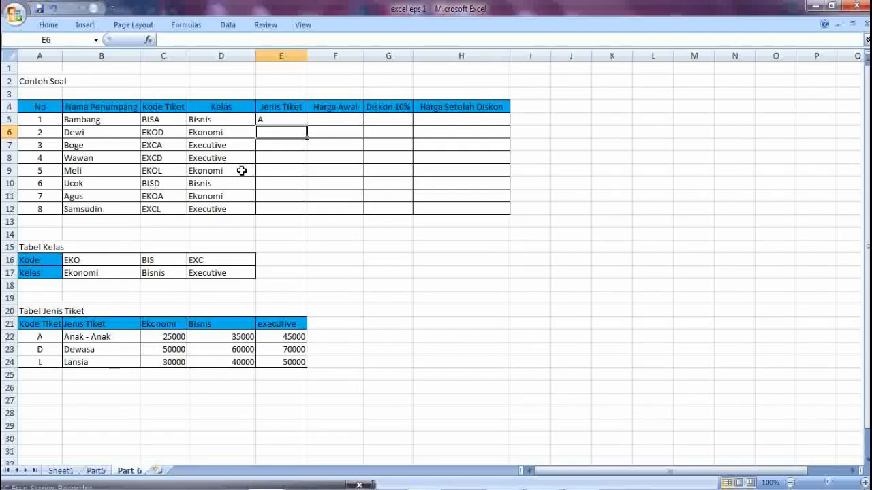
Step: Clear the trial RIGHT formula from E5
click(278, 121)
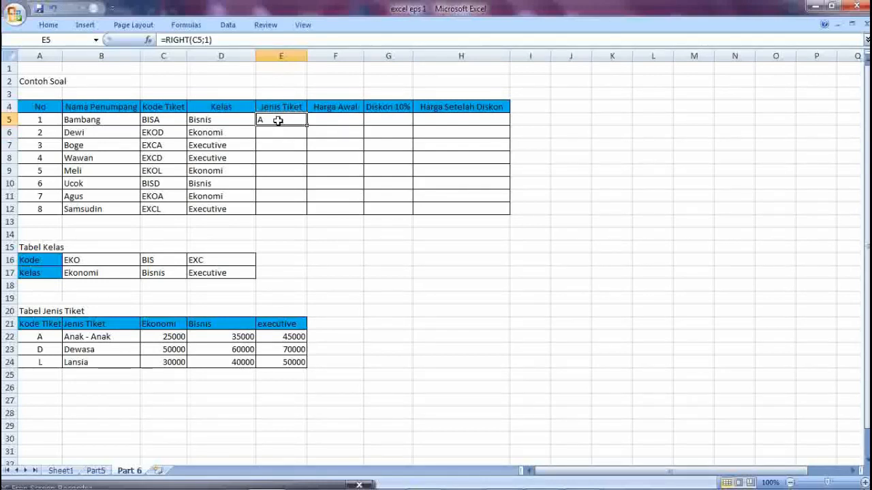
double_click(278, 121)
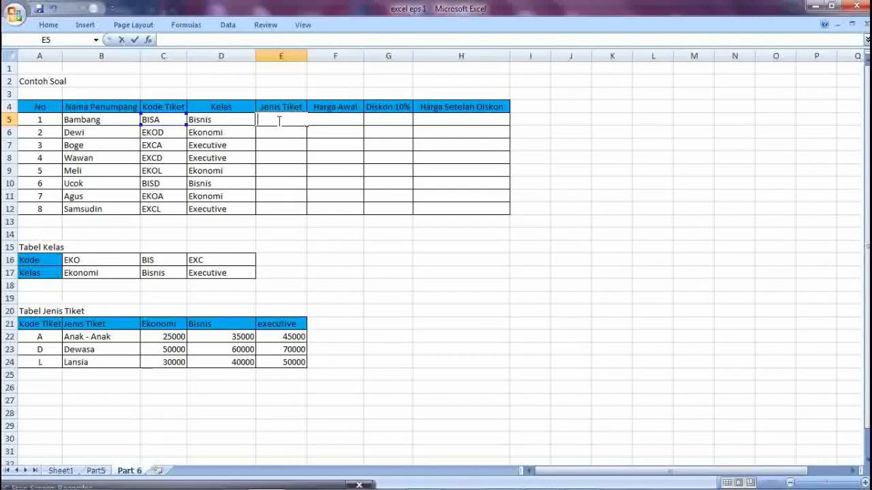
click(401, 283)
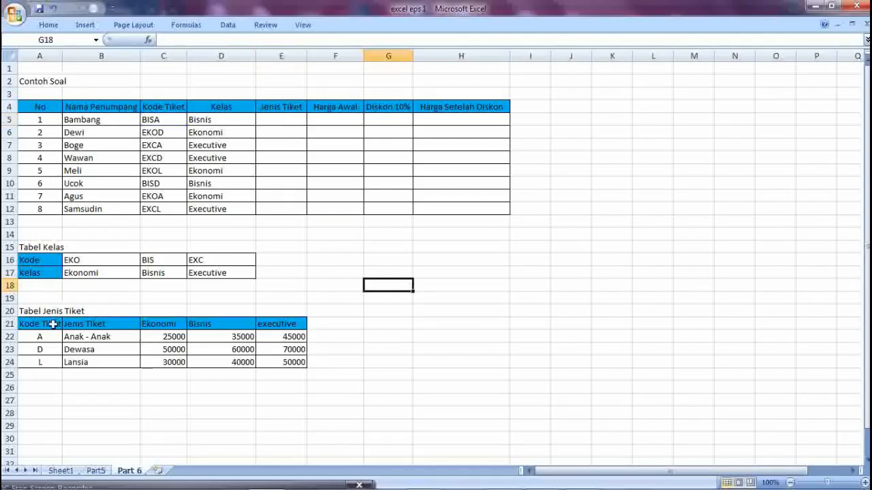
Step: Review Tabel Jenis Tiket in A21:E24 and start a VLOOKUP in E5 with RIGHT(C5;1) as the lookup value
drag(53, 324, 283, 371)
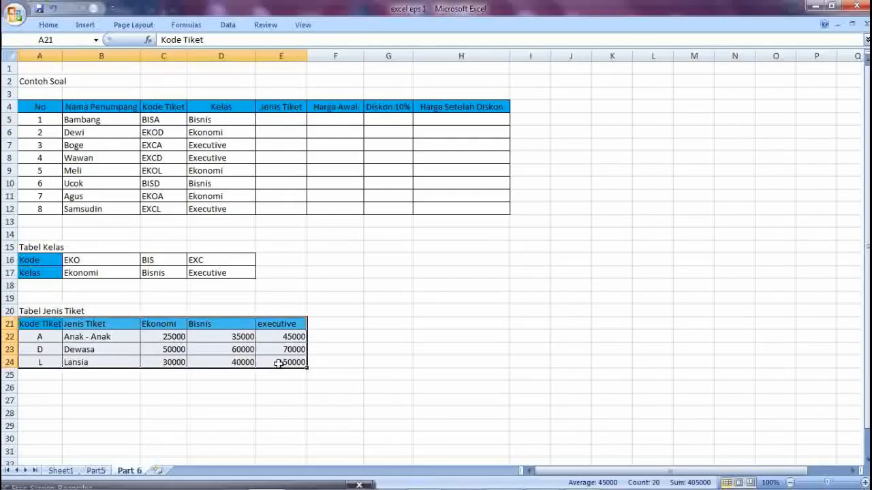
click(295, 119)
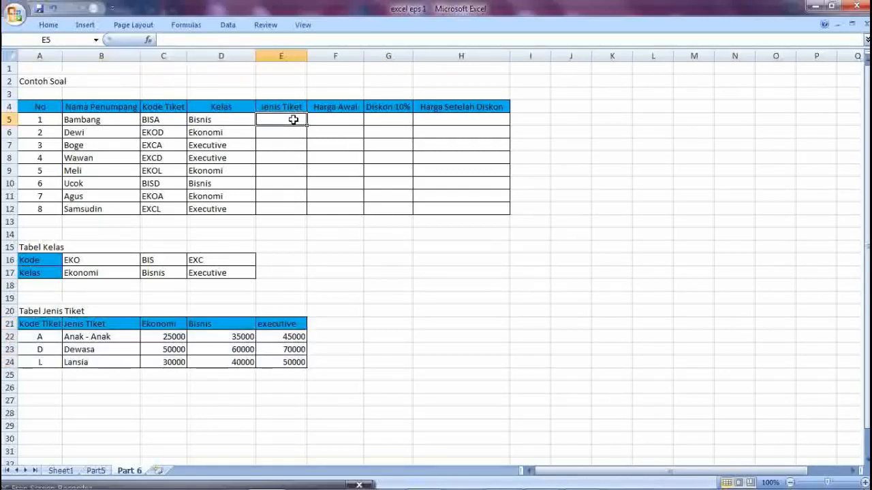
text(=vl)
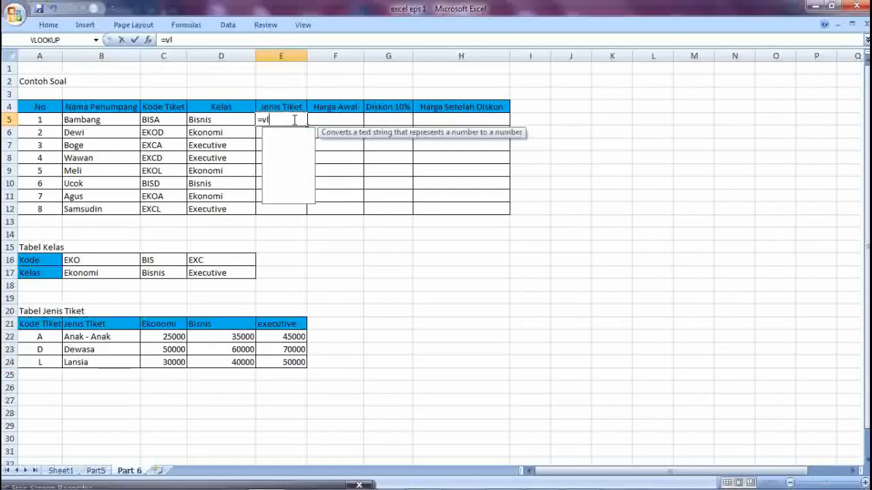
text(ookup()
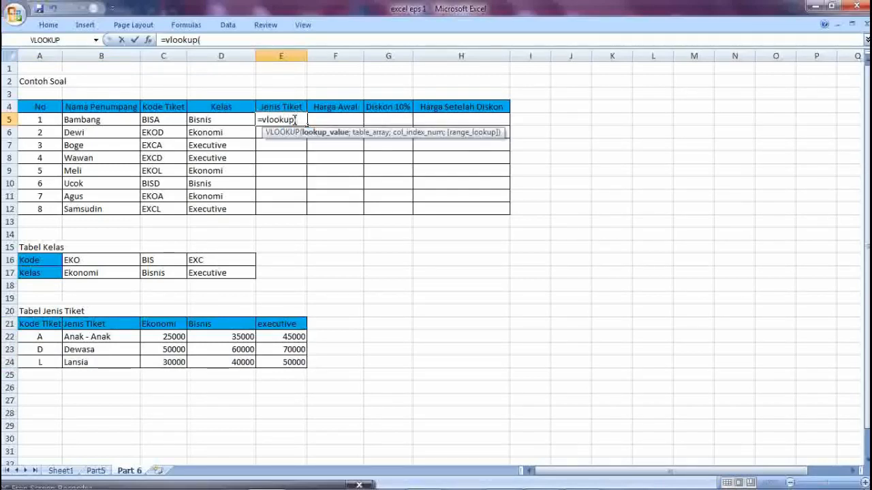
text(right)
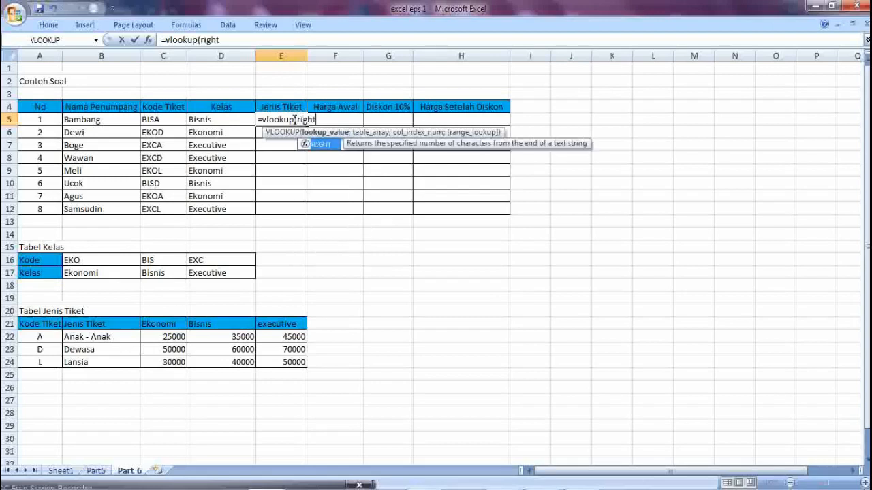
text(()
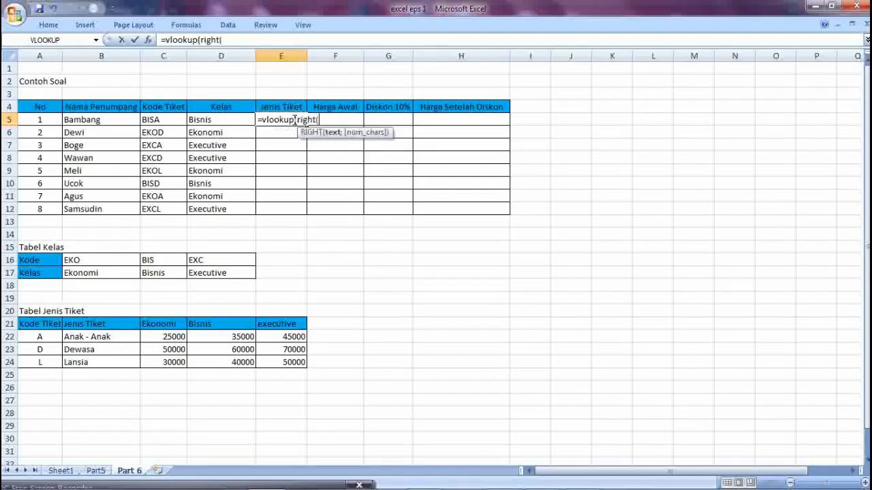
key(Left)
key(Left)
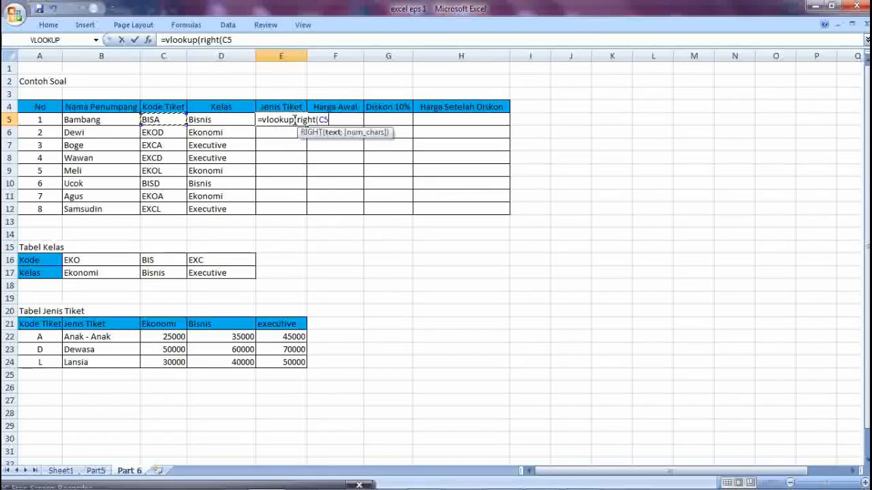
text(;1)
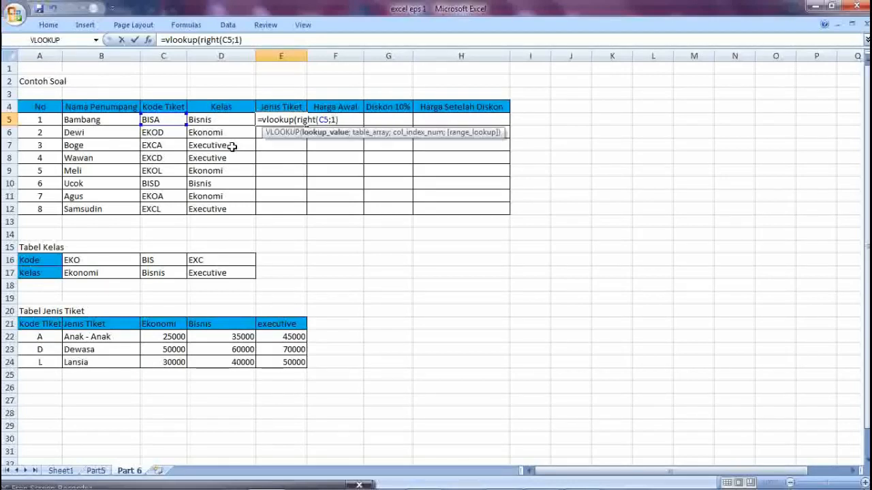
Step: Complete the VLOOKUP in E5 with the absolute table range $A$21:$E$24, column index 2 and FALSE for an exact match
text(;)
drag(33, 325, 296, 355)
key(F4)
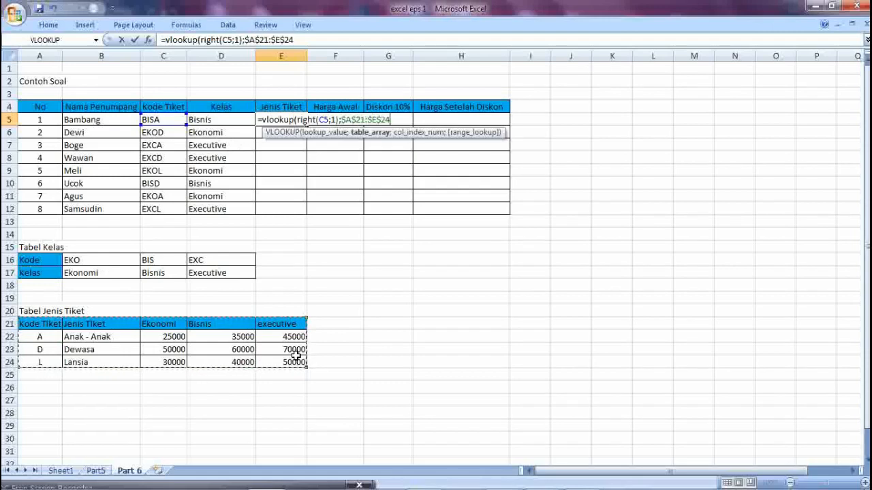
text(;2)
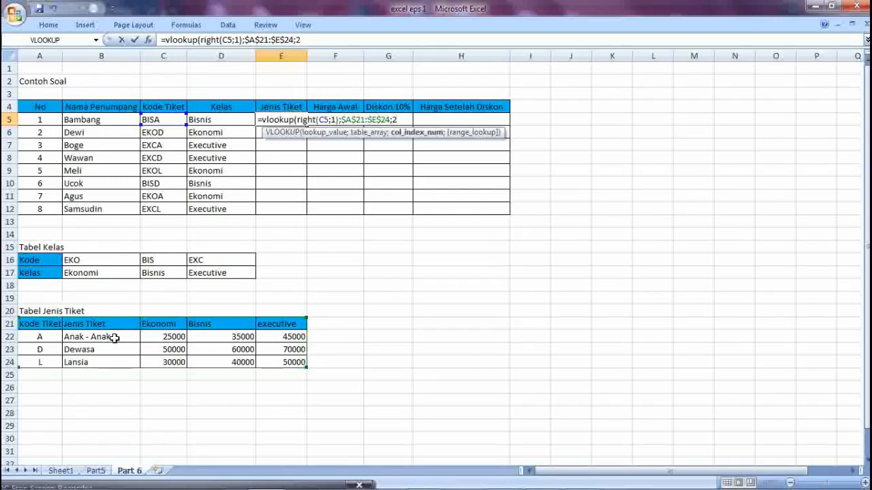
text(;false)
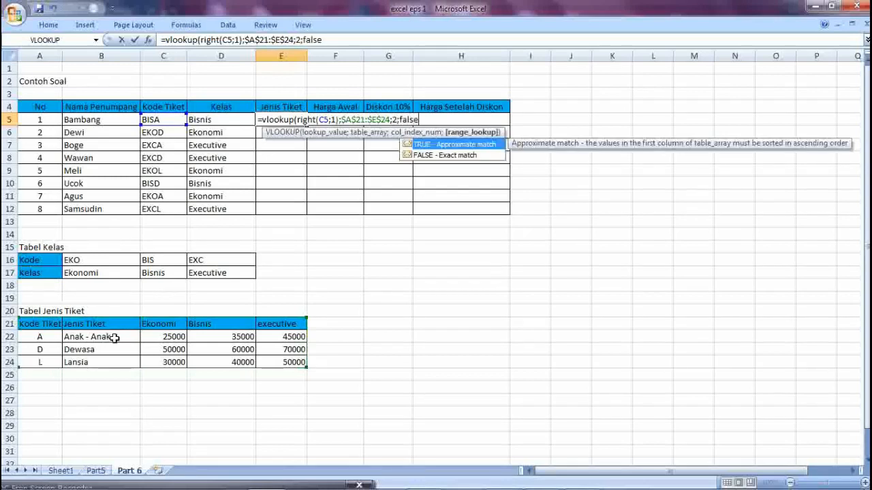
text())
key(Return)
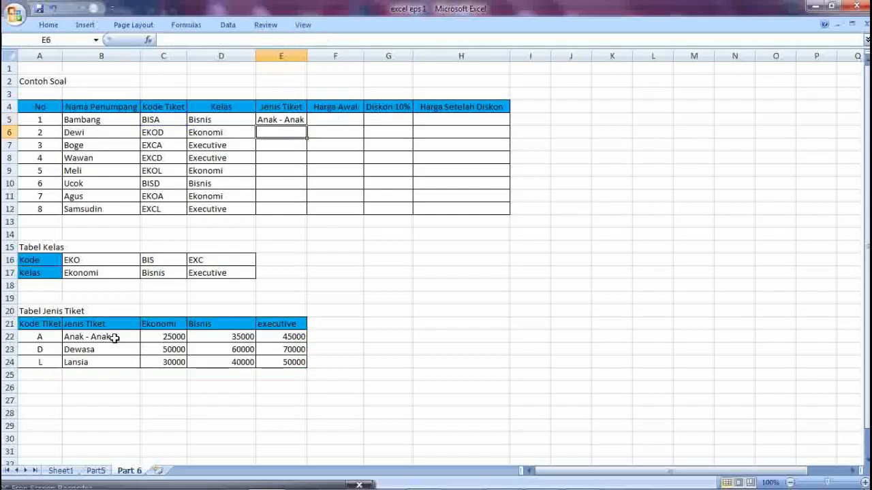
Step: Fill the Jenis Tiket formula from E5 down through E12
click(273, 119)
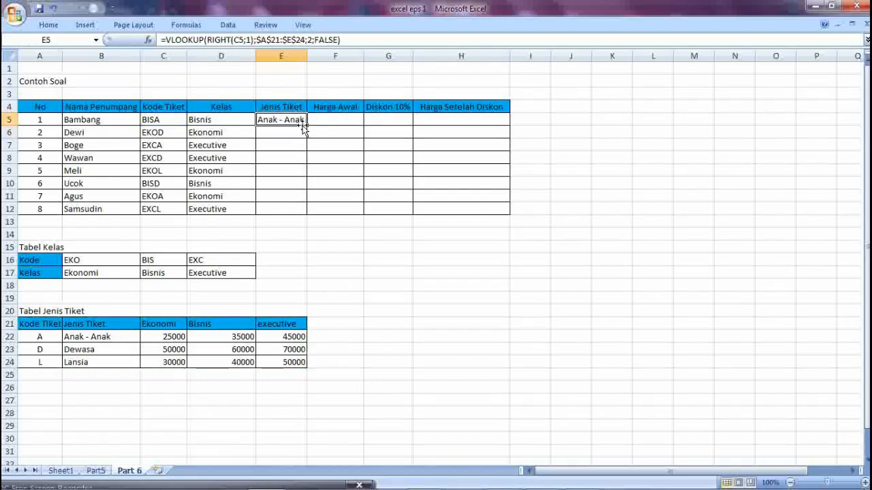
drag(304, 127, 302, 212)
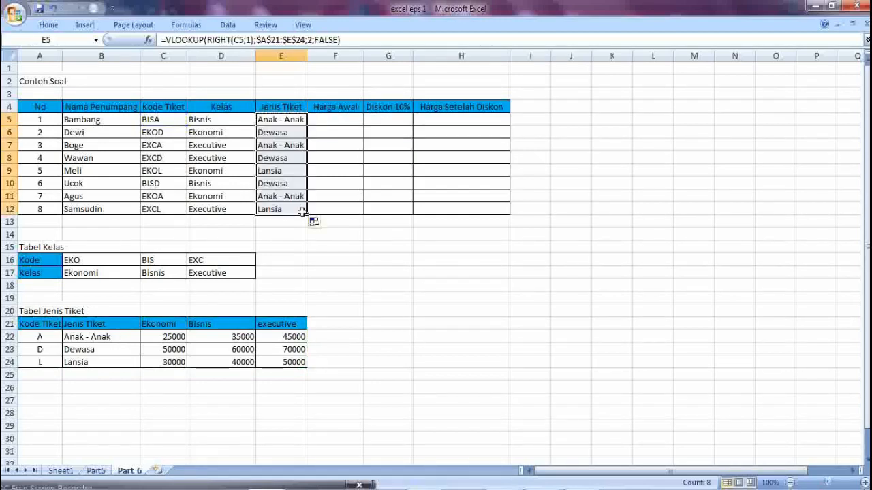
click(341, 193)
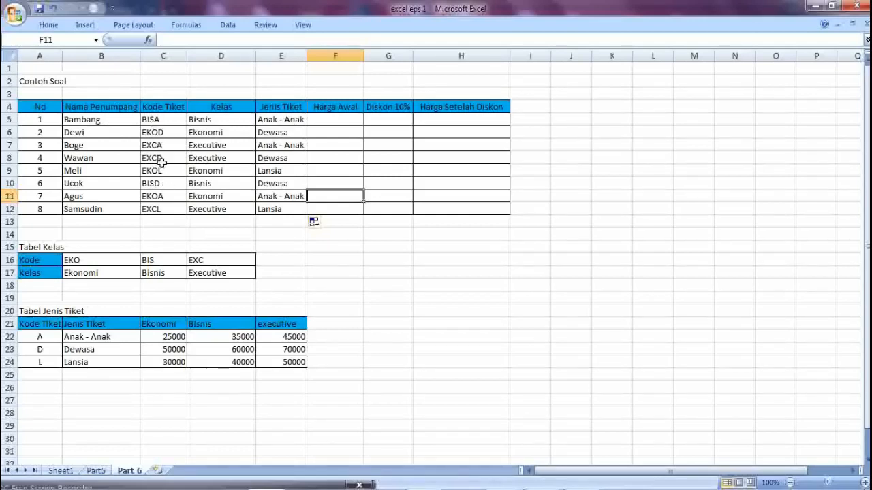
Step: Compare the filled Jenis Tiket values in E5:E12 with the ticket codes and examine the Harga Awal column beside them
click(113, 196)
click(160, 195)
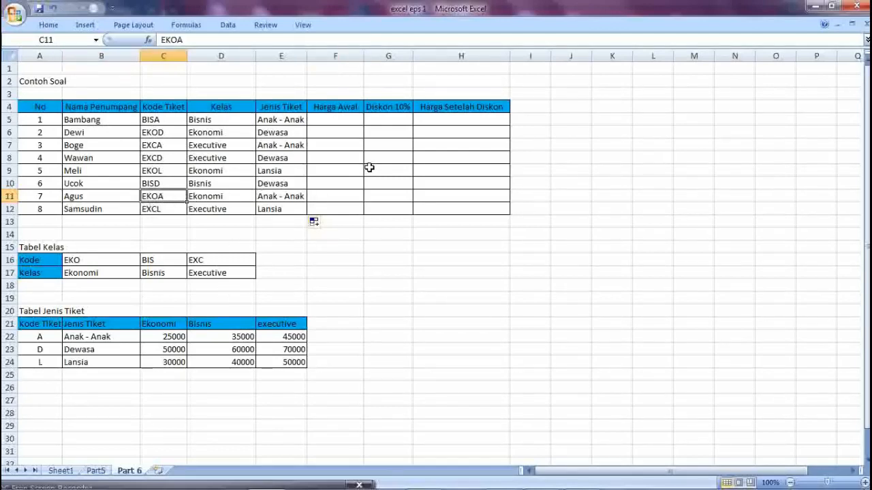
click(162, 211)
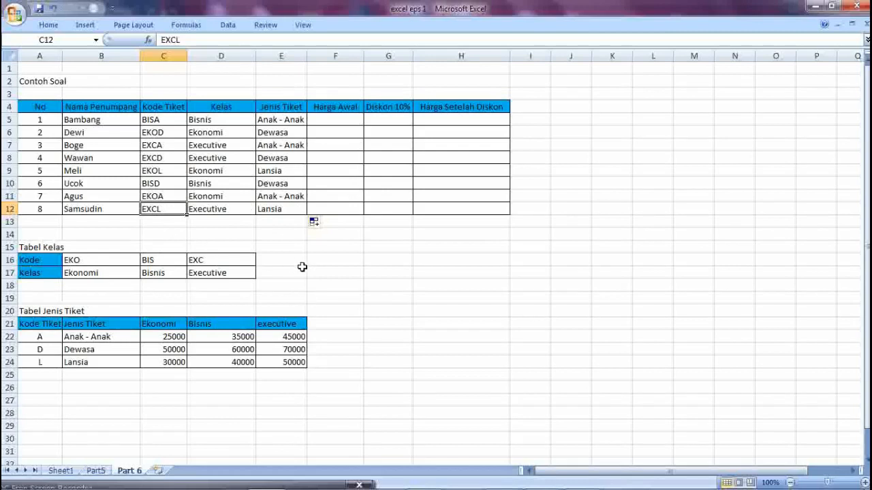
click(360, 284)
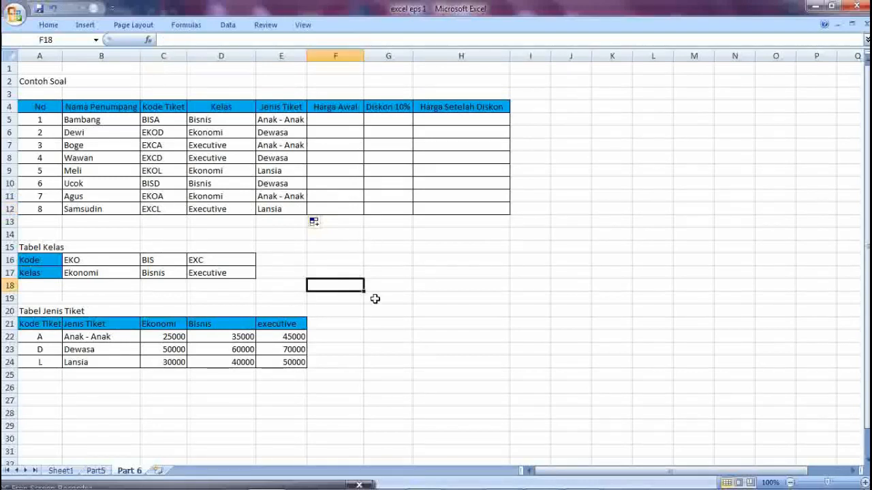
click(331, 132)
click(327, 116)
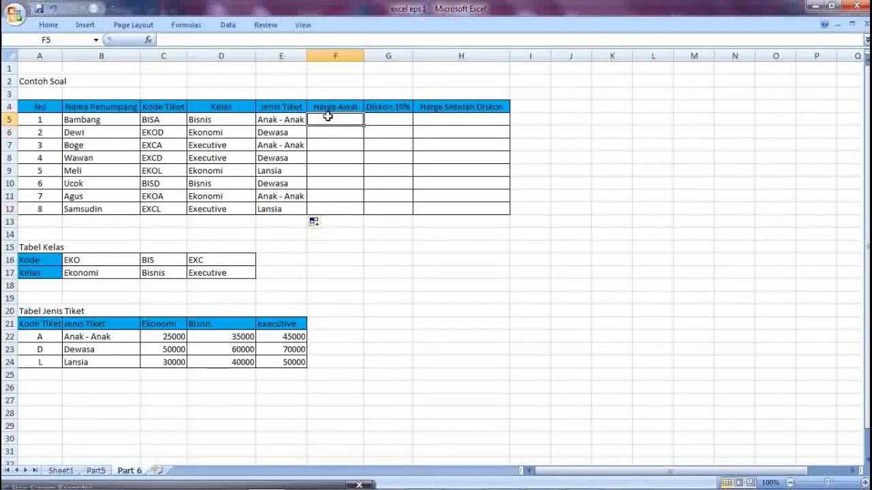
click(357, 133)
click(348, 169)
click(347, 197)
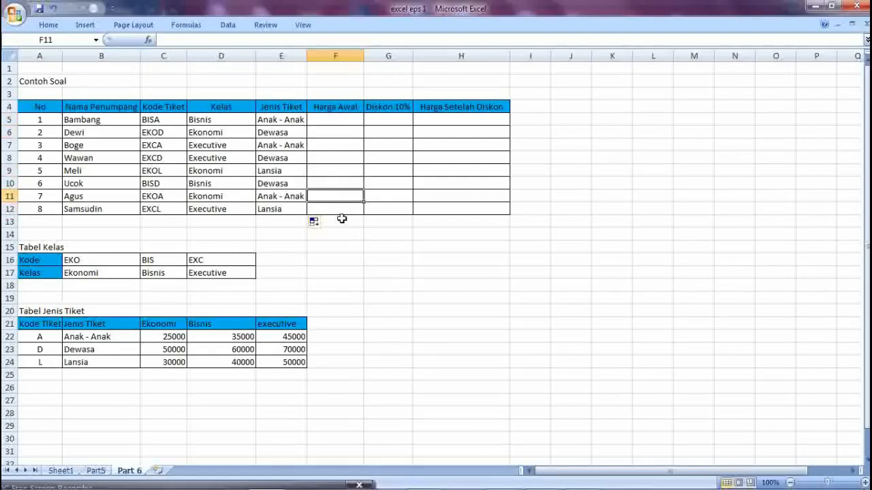
click(346, 218)
drag(293, 119, 288, 209)
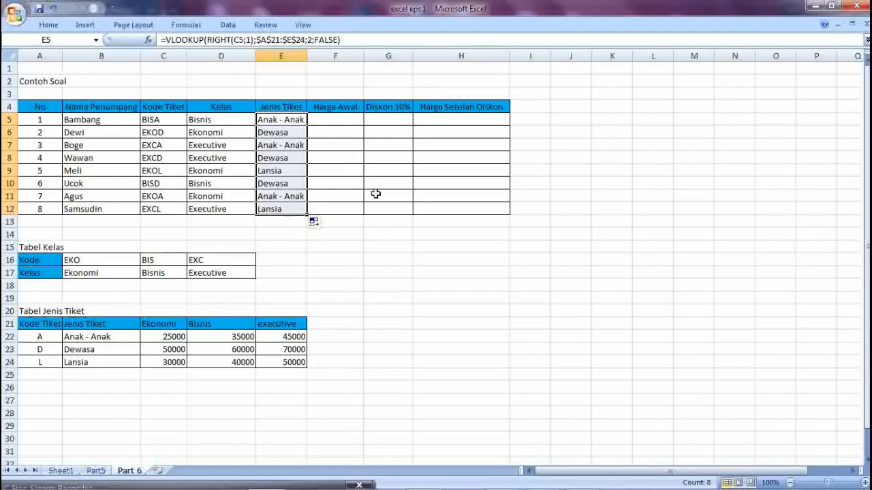
Step: Review the passenger rows from No to Jenis Tiket against the empty Harga Awal and discount columns
click(355, 183)
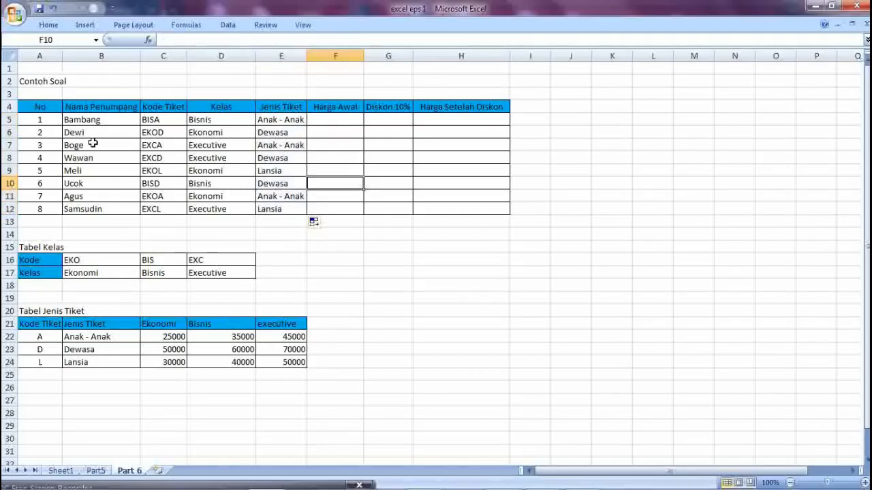
drag(50, 116, 302, 146)
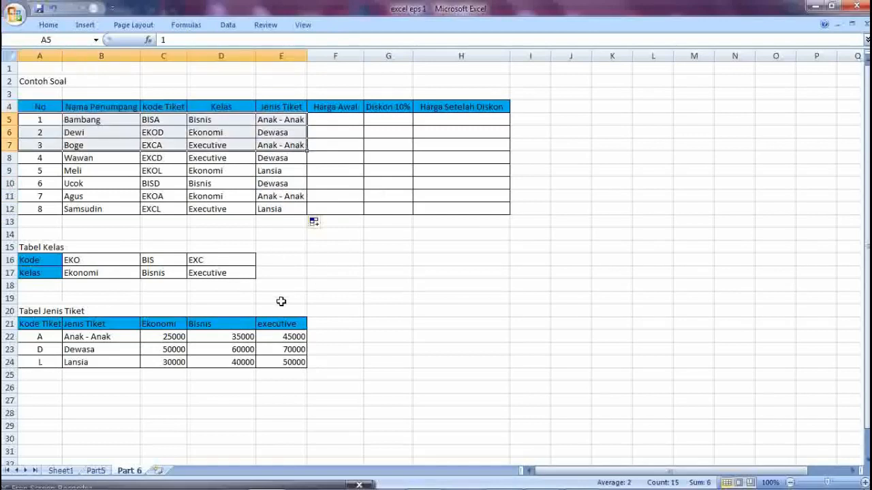
click(282, 300)
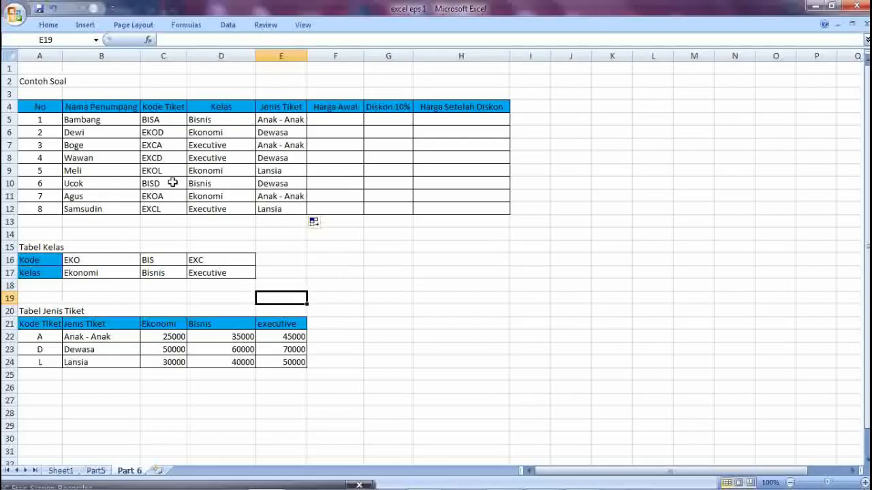
drag(41, 119, 424, 120)
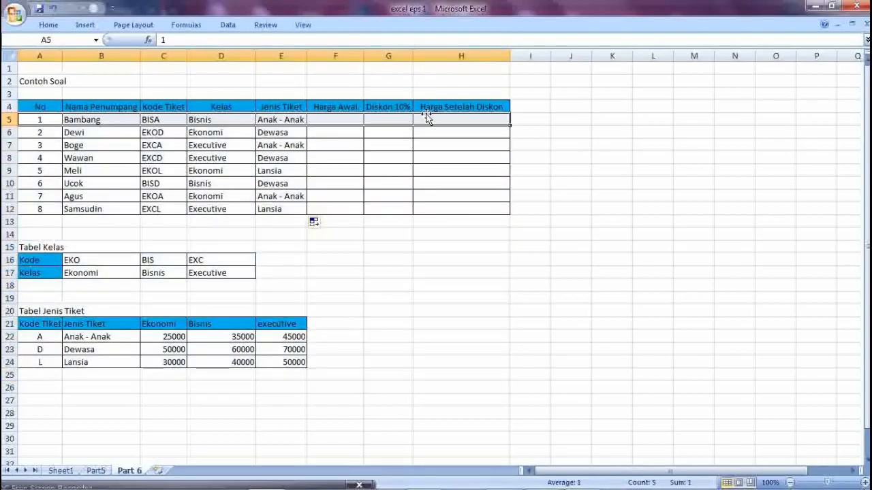
click(384, 160)
click(329, 118)
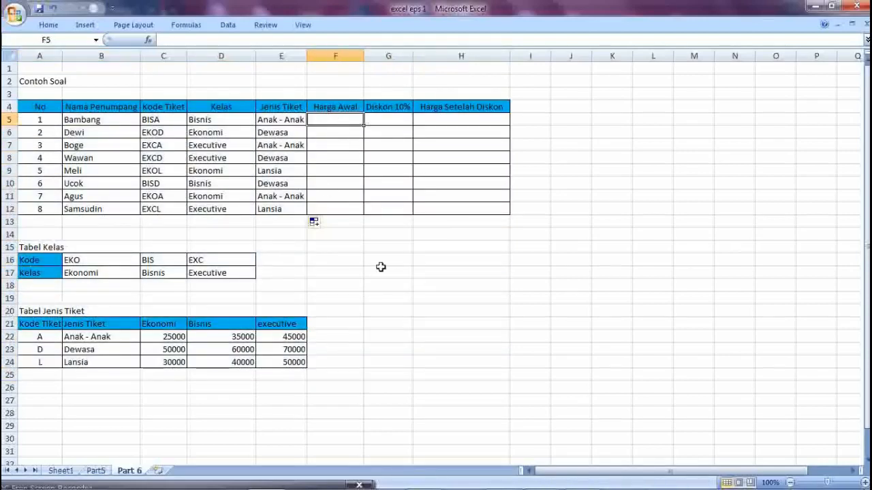
Step: Examine Tabel Jenis Tiket in A21:E24, comparing the ticket prices under the Ekonomi, Bisnis and executive headers
drag(45, 324, 284, 361)
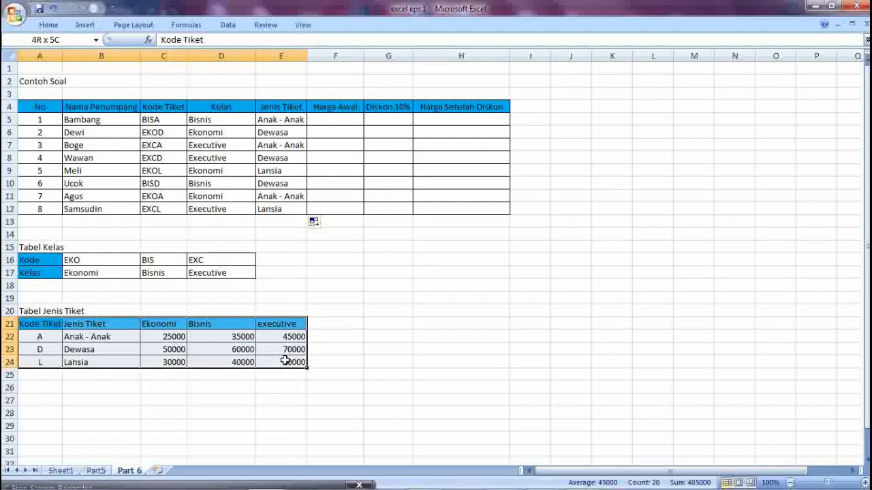
click(208, 325)
click(283, 326)
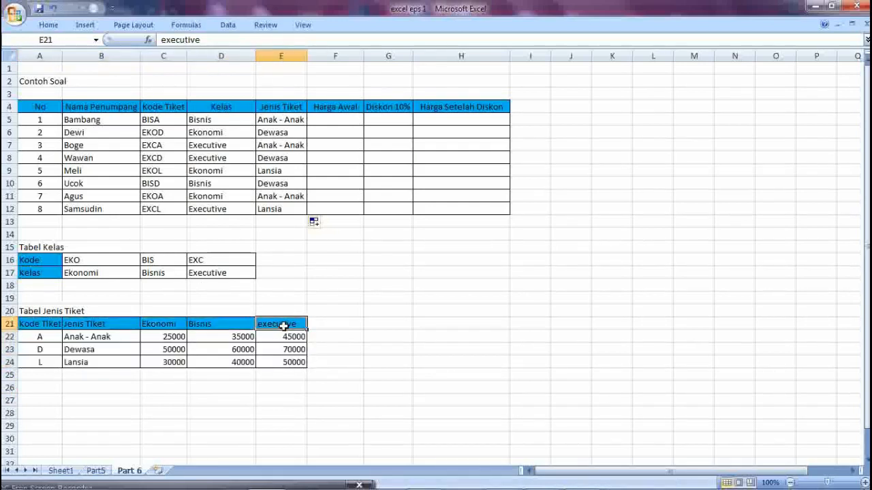
click(342, 320)
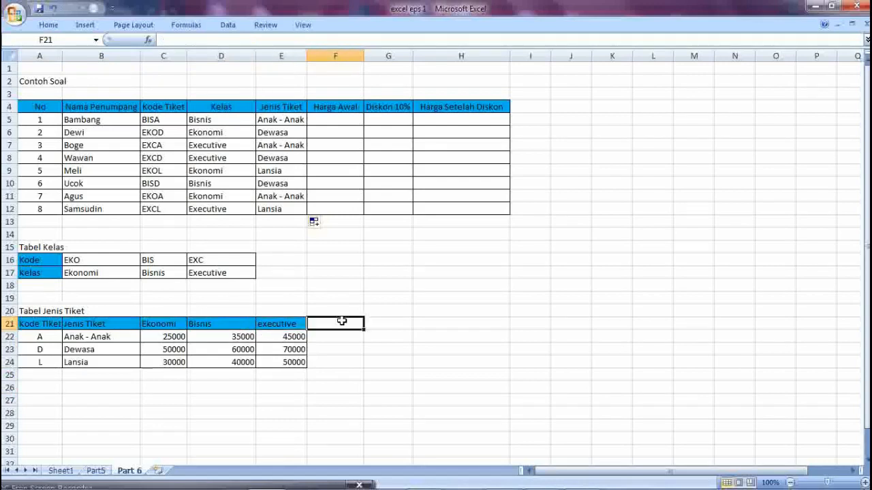
click(284, 322)
click(204, 323)
click(175, 325)
click(169, 336)
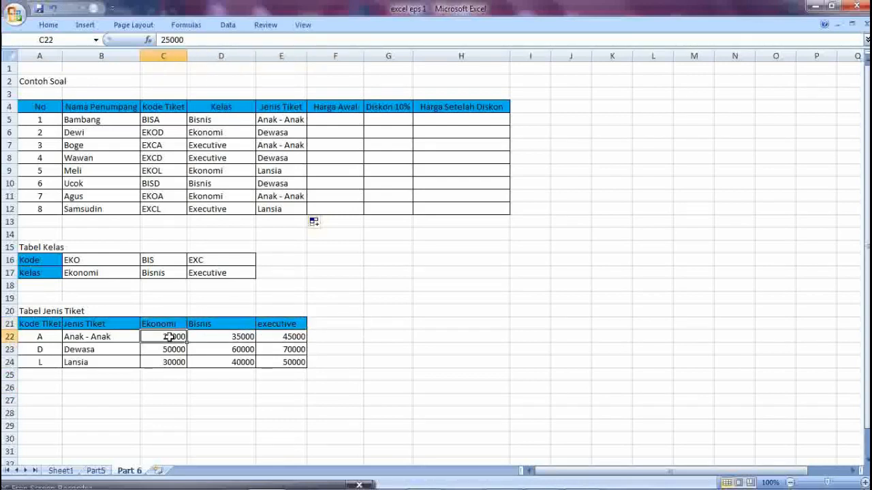
click(167, 350)
click(165, 362)
click(181, 324)
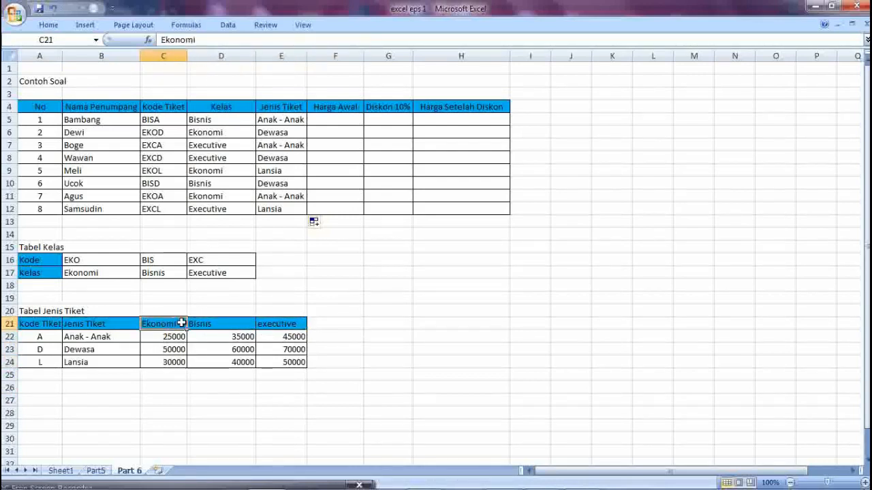
drag(181, 324, 292, 363)
click(362, 364)
Step: Start a VLOOKUP in F5 with E5 as the lookup value and the absolute table range $B$21:$E$24
click(323, 123)
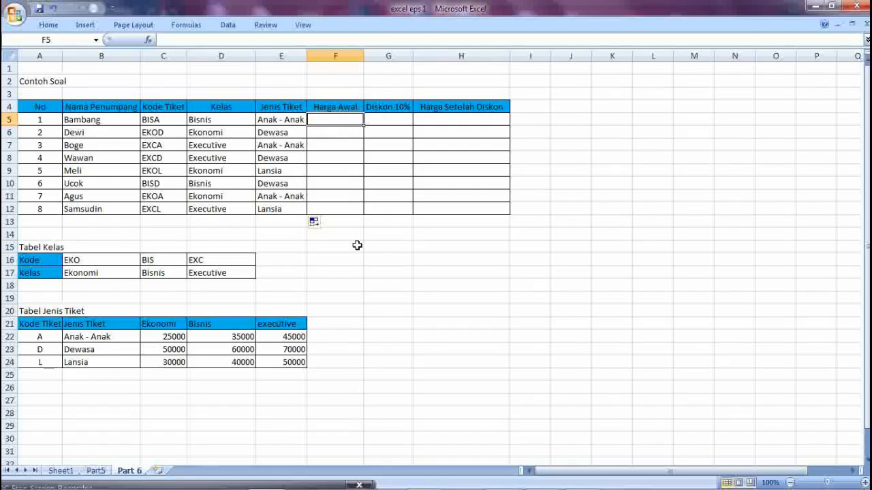
text(=v)
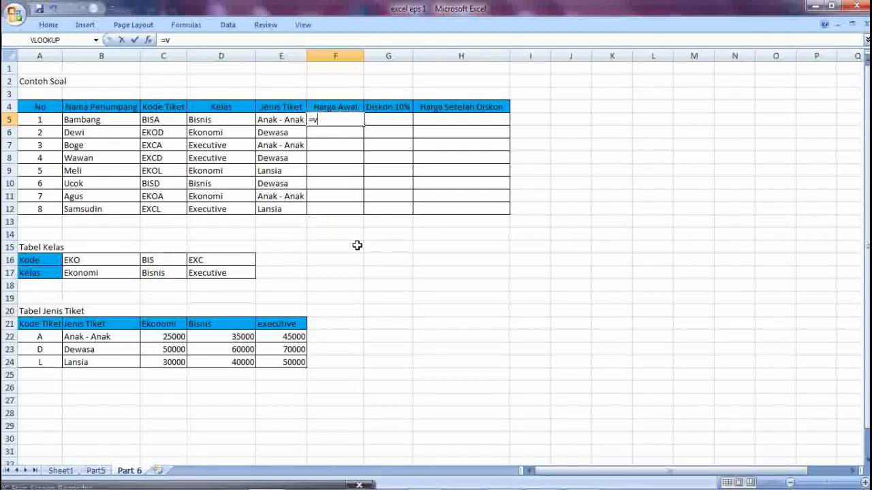
text(lookup)
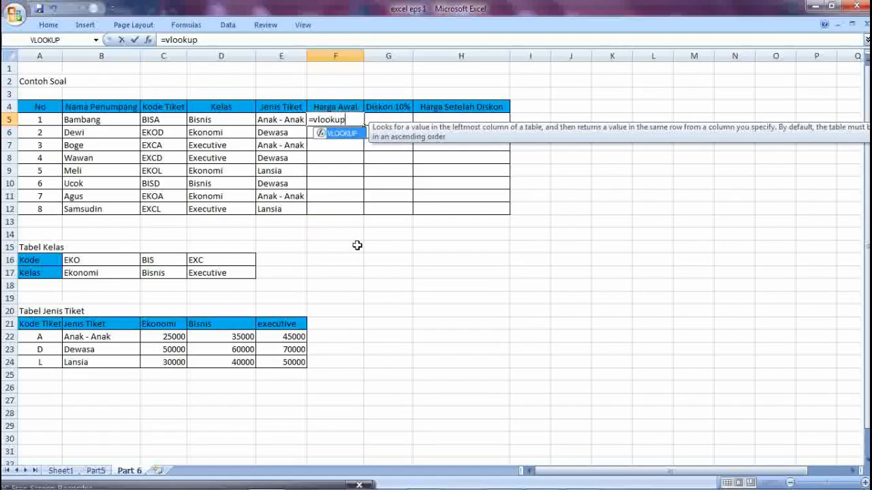
text(()
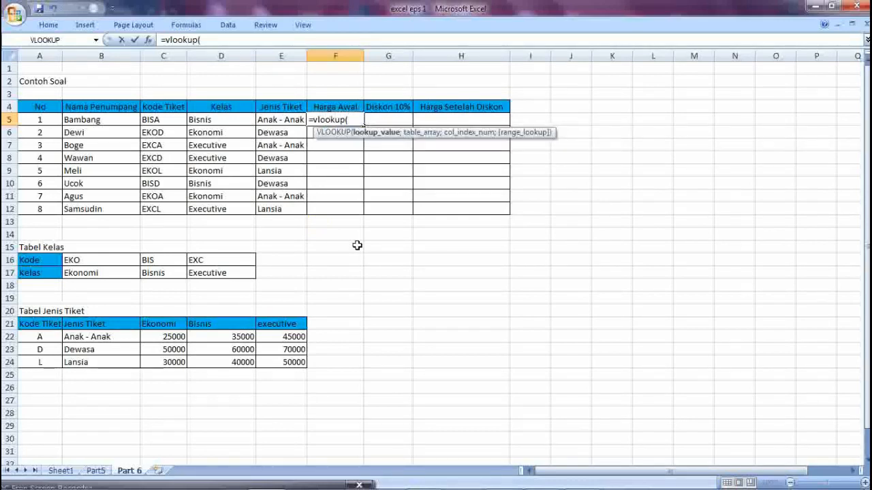
key(Left)
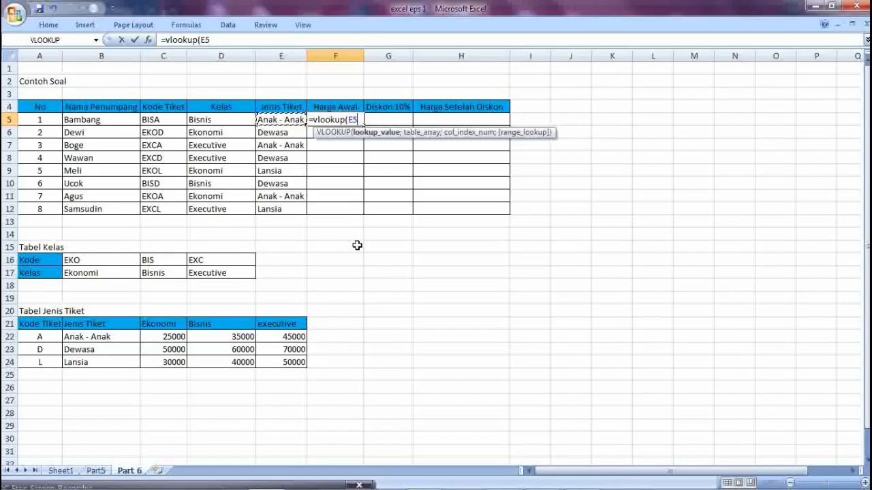
text(;)
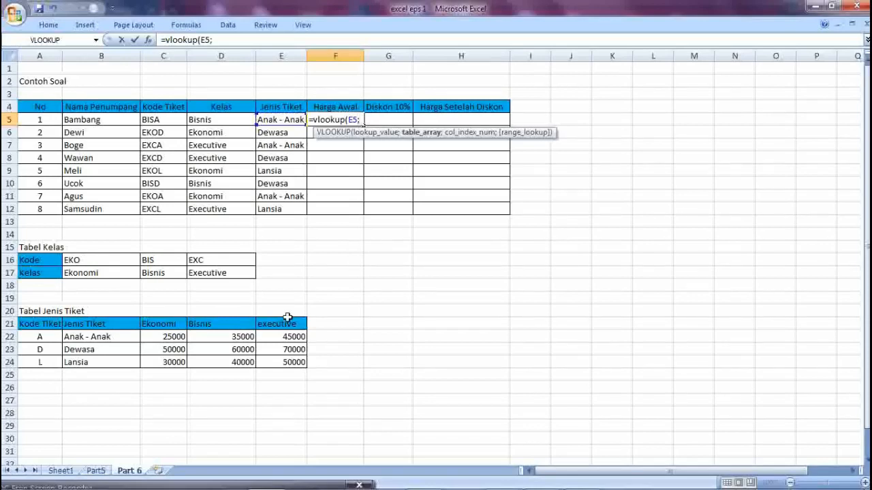
drag(91, 323, 294, 363)
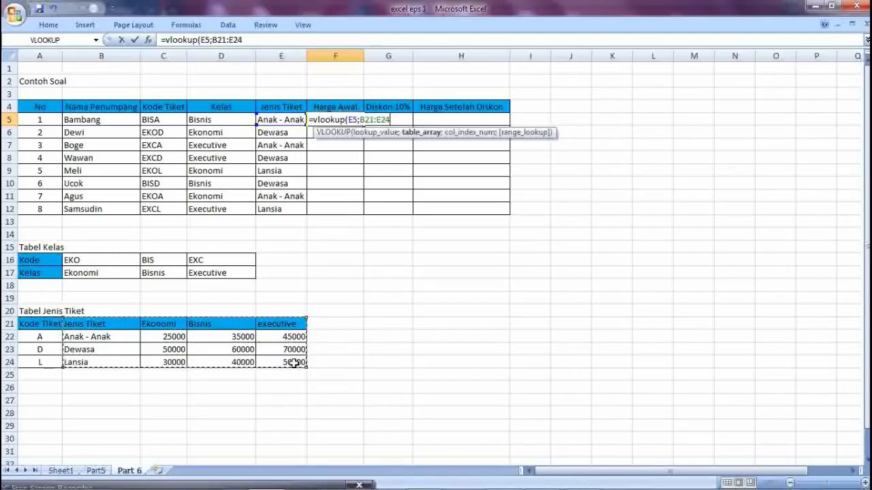
key(F4)
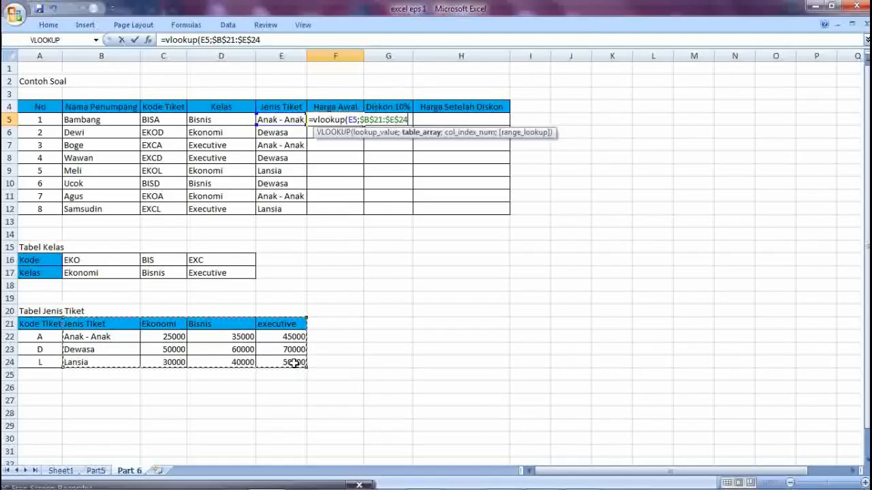
text(;)
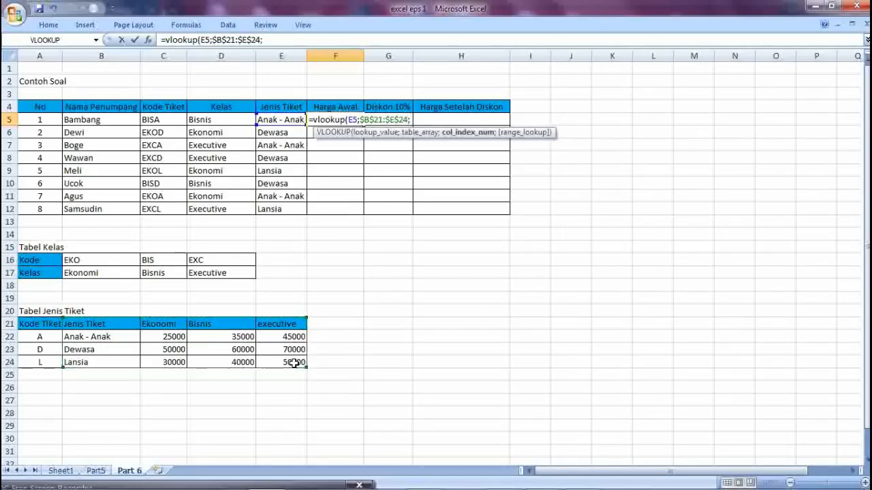
Step: Begin the F5 formula's column index with an IF that returns 2 when D5="ekonomi"
text(i)
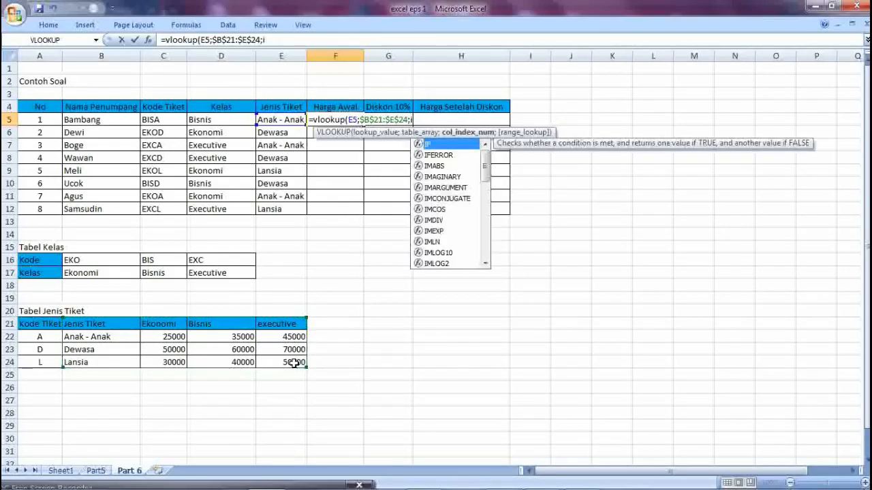
text(f()
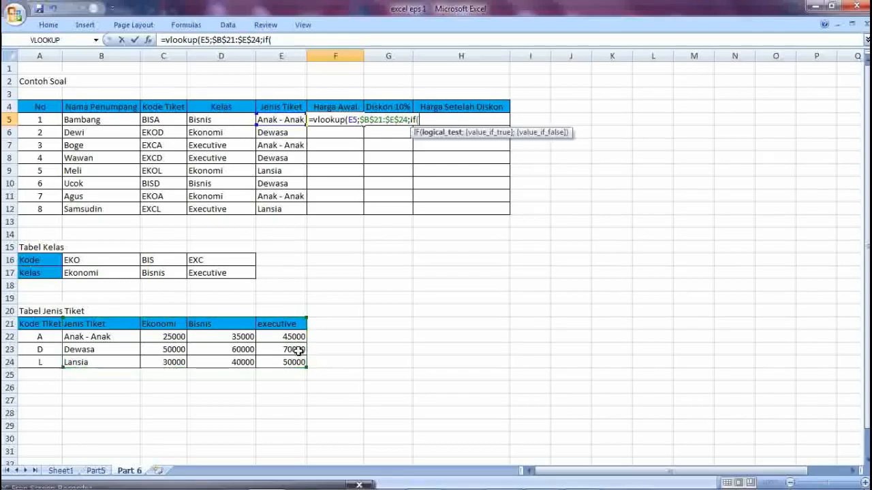
click(224, 120)
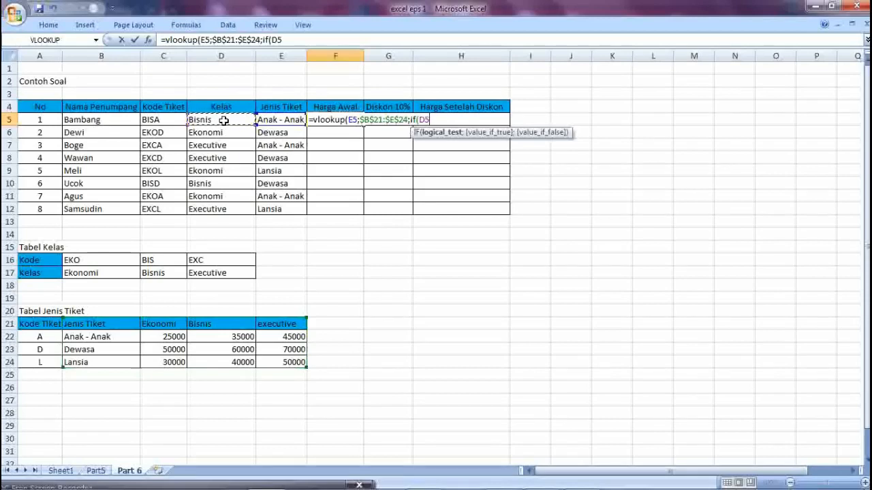
text(=)
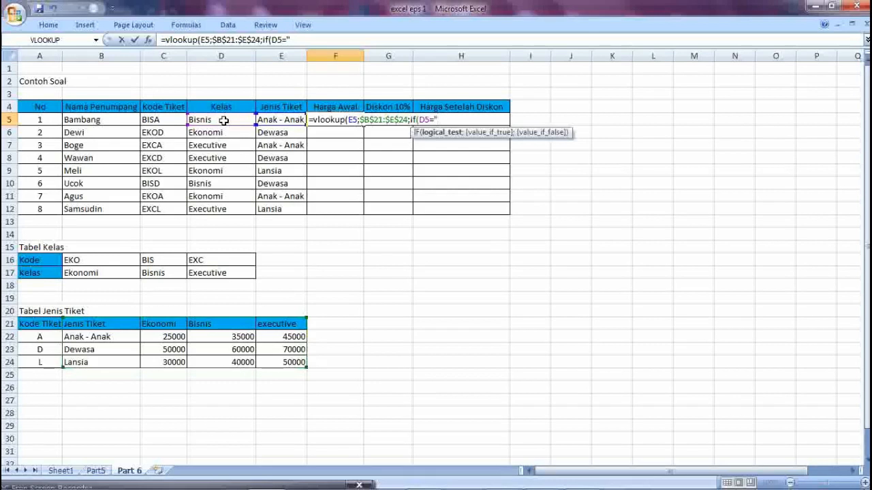
text(ekonomi)
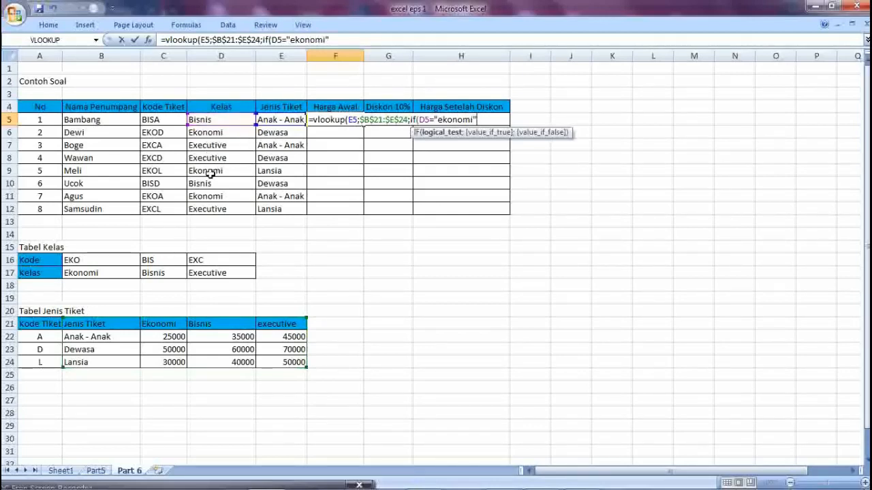
text(";2)
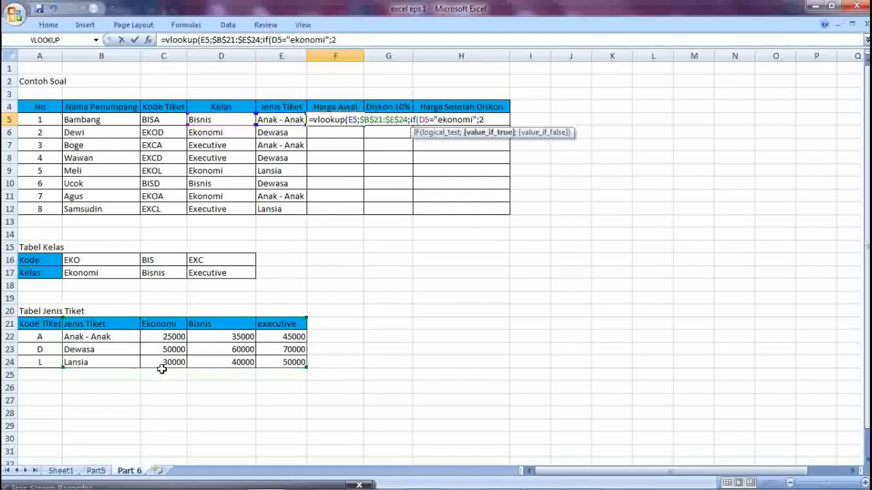
text(;)
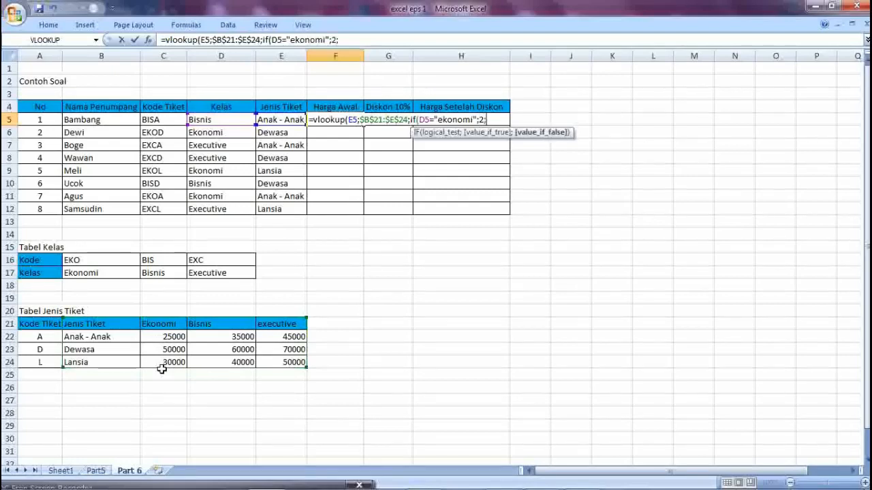
Step: Nest a second IF in the column index that returns 3 when D5="Bisnis" and otherwise 4, closing both IFs
text(if)
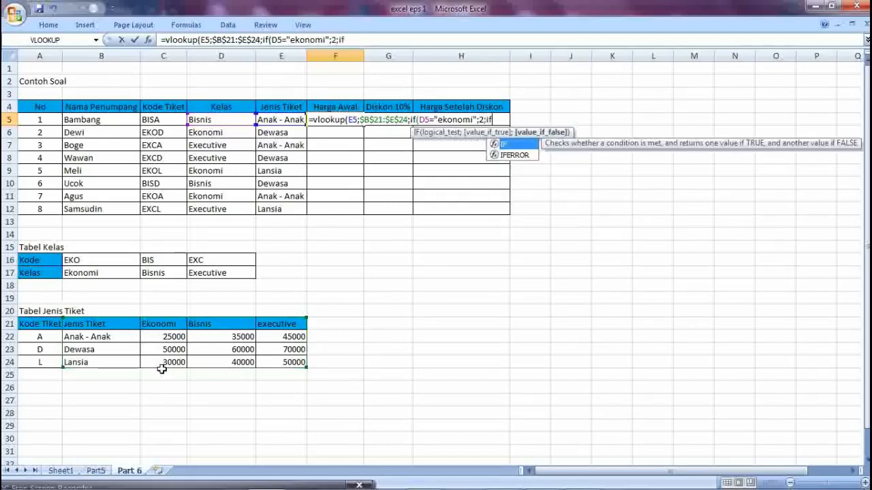
text(()
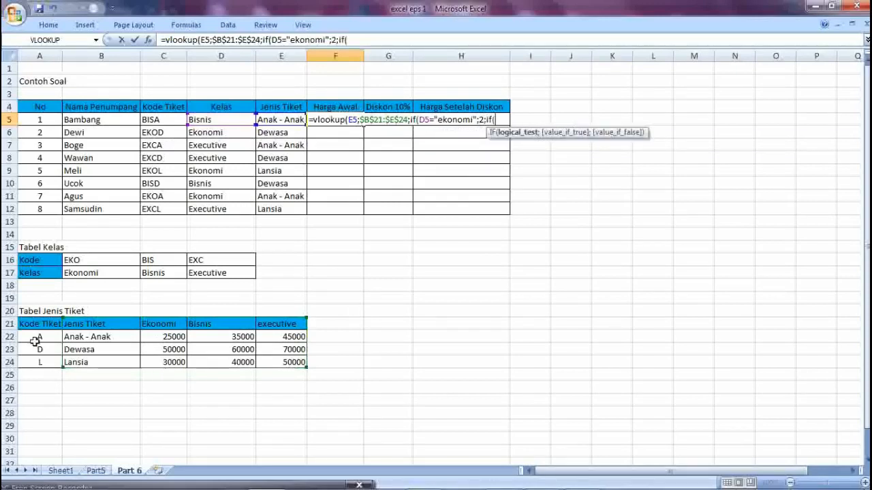
click(212, 119)
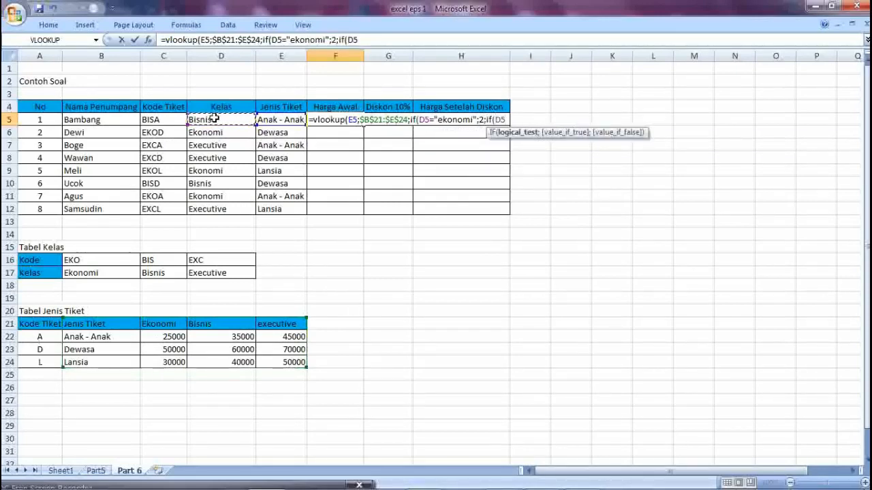
text(="Bisnis)
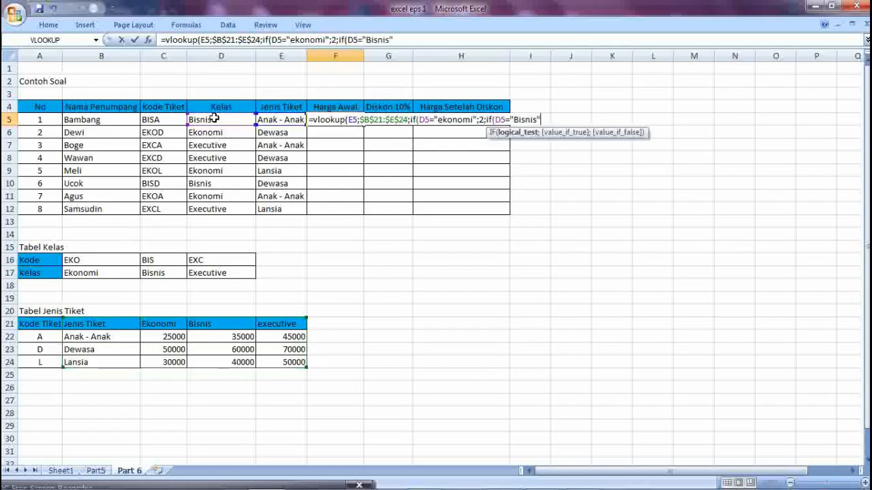
text(";)
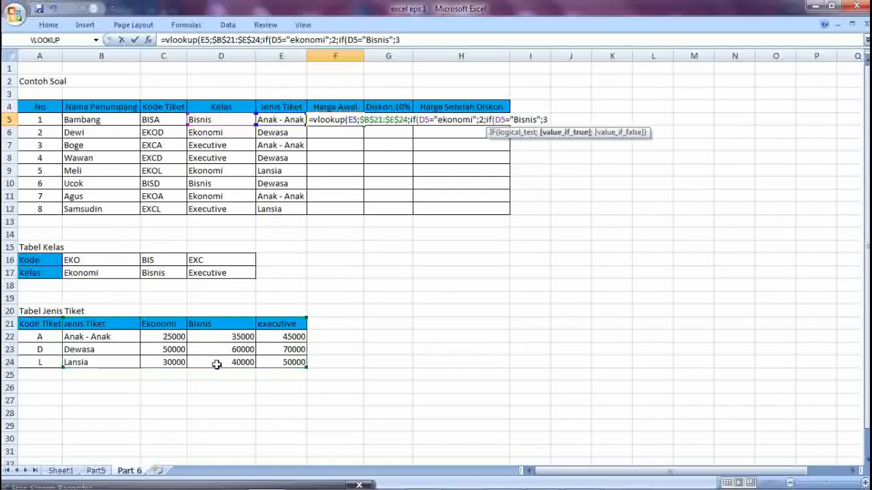
text(3;4)
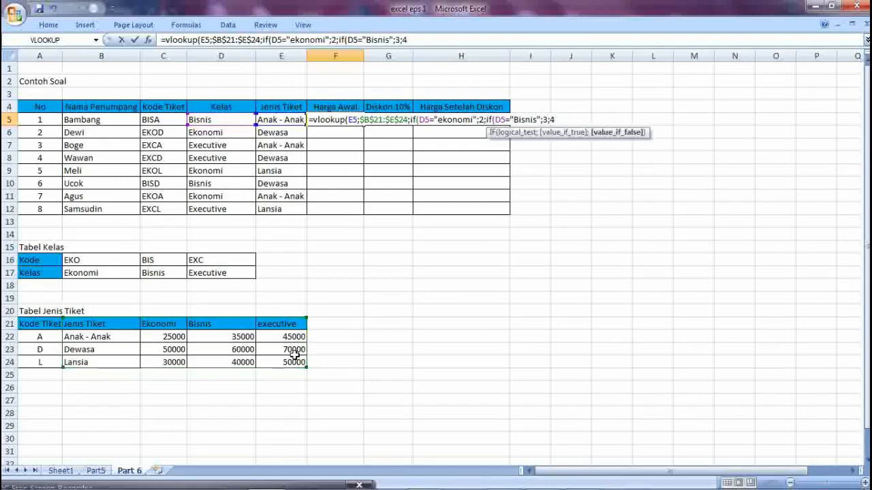
text()))
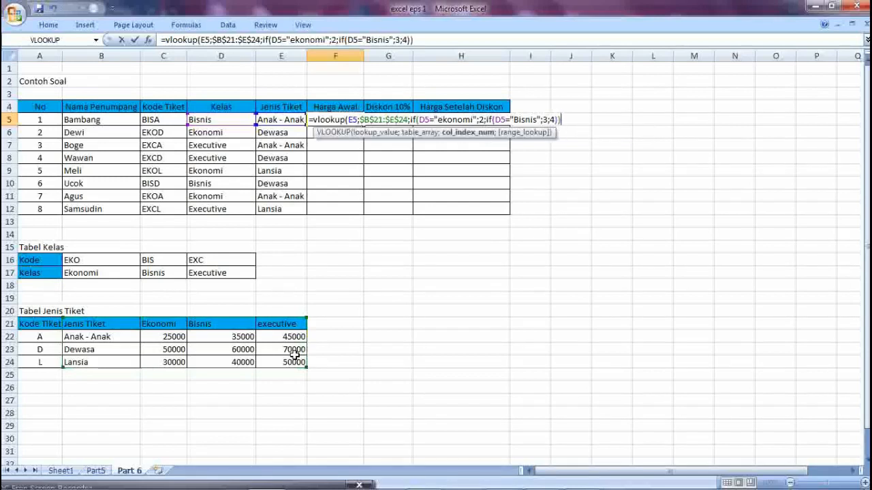
Step: Finish the Harga Awal VLOOKUP in F5 with FALSE for an exact match and enter it
text(;false)
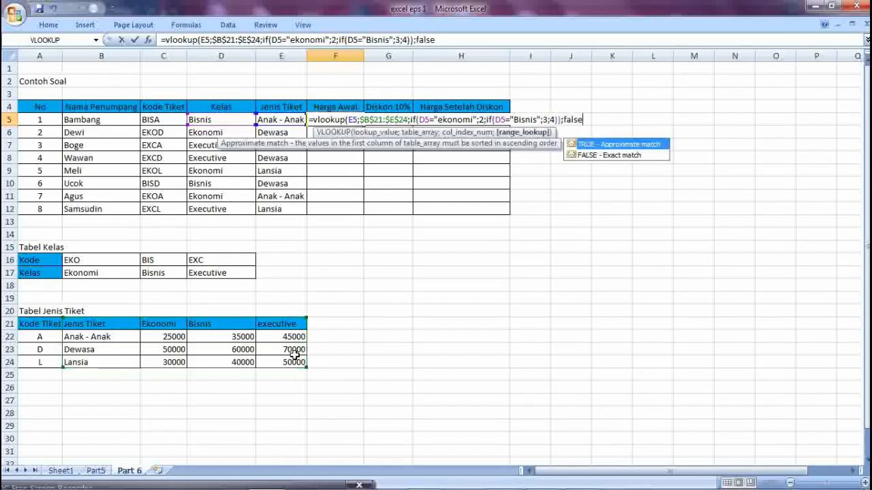
text())
key(Return)
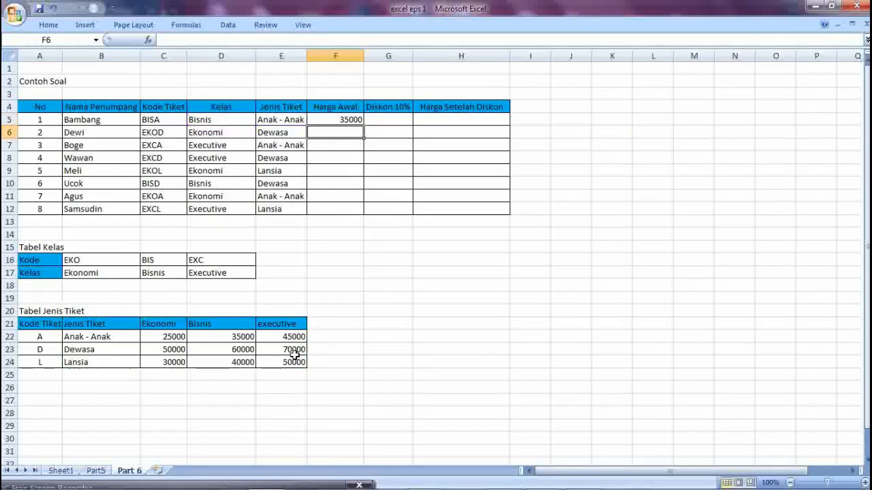
Step: Fill the Harga Awal formula from F5 down through F12
click(346, 119)
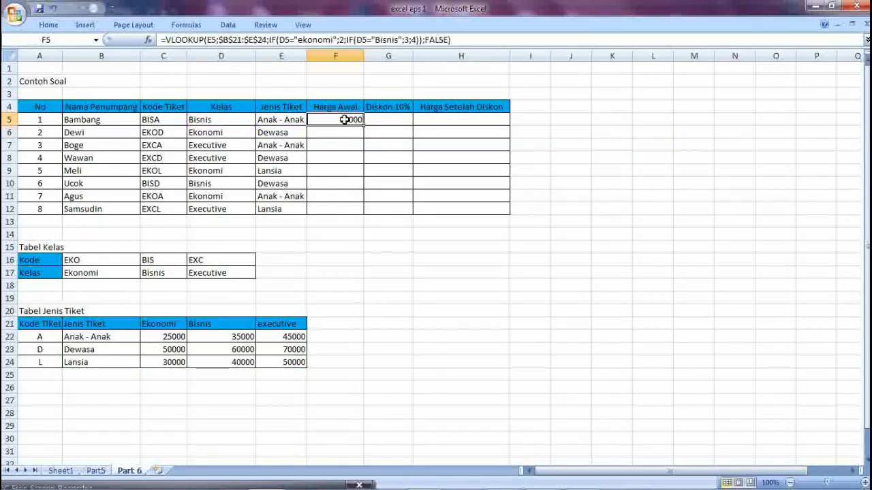
drag(364, 125, 342, 210)
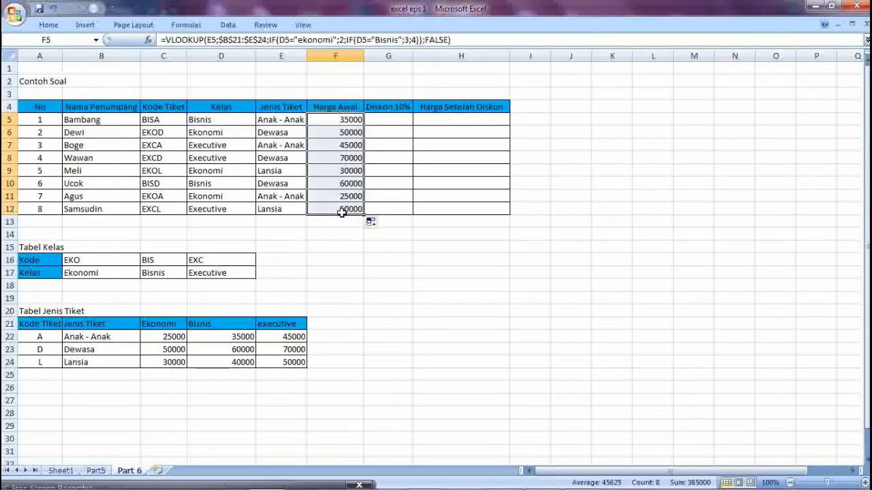
click(346, 158)
Step: Examine how the Harga Awal formula in F5 combines its lookup value, price table range and nested IF column index, including the Kelas value it tests
click(356, 120)
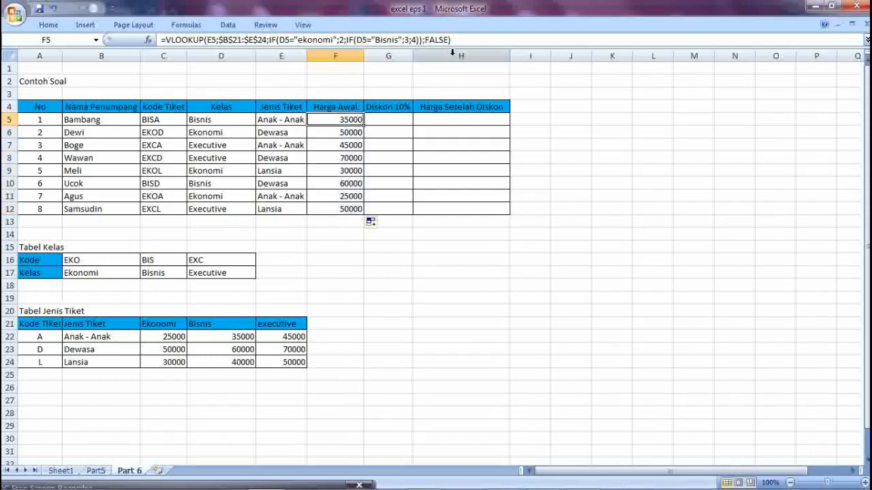
key(F2)
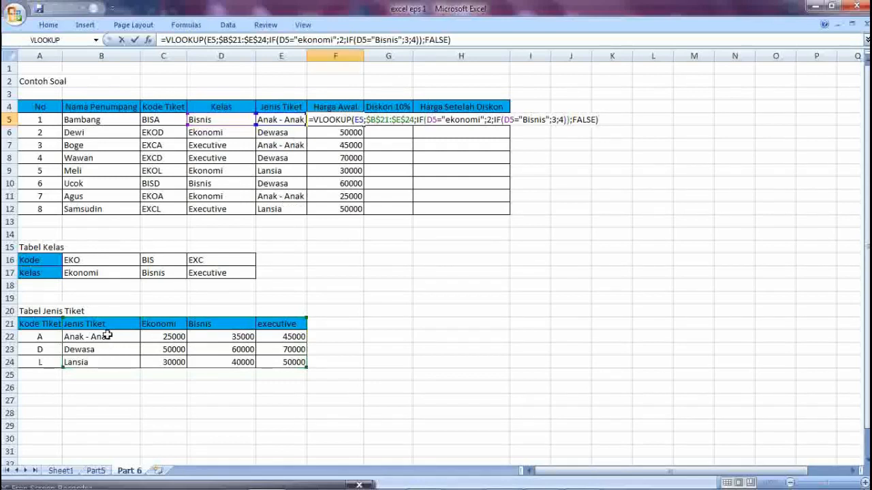
click(422, 120)
click(211, 121)
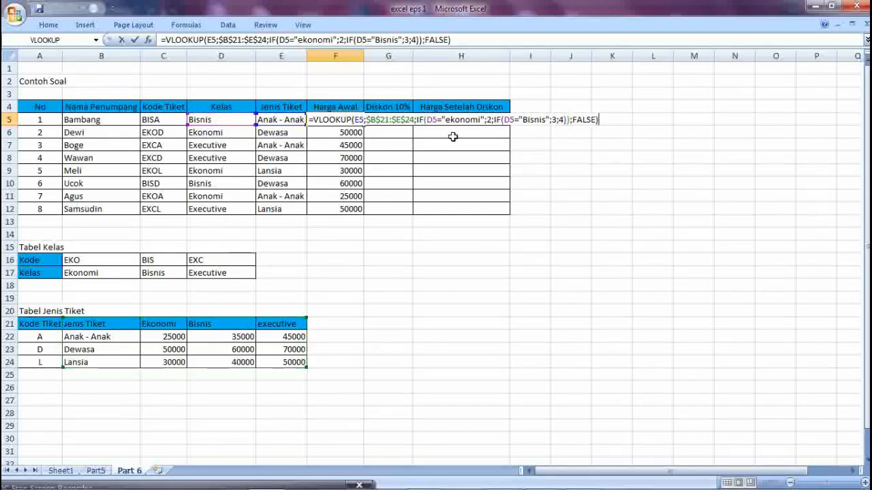
click(492, 120)
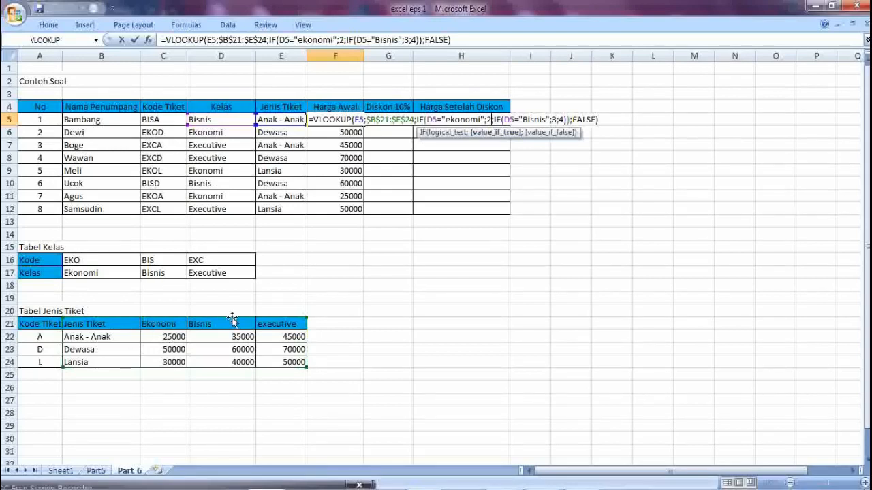
click(479, 133)
key(Escape)
click(215, 157)
click(215, 118)
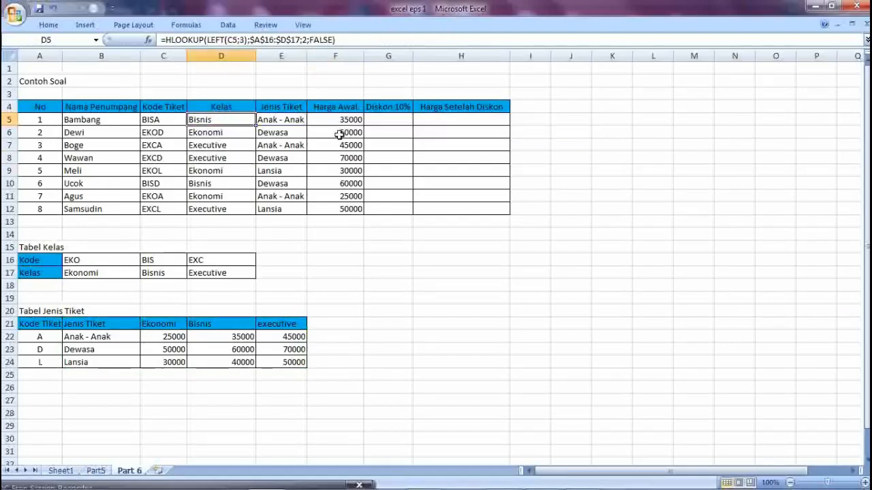
click(344, 118)
double_click(344, 118)
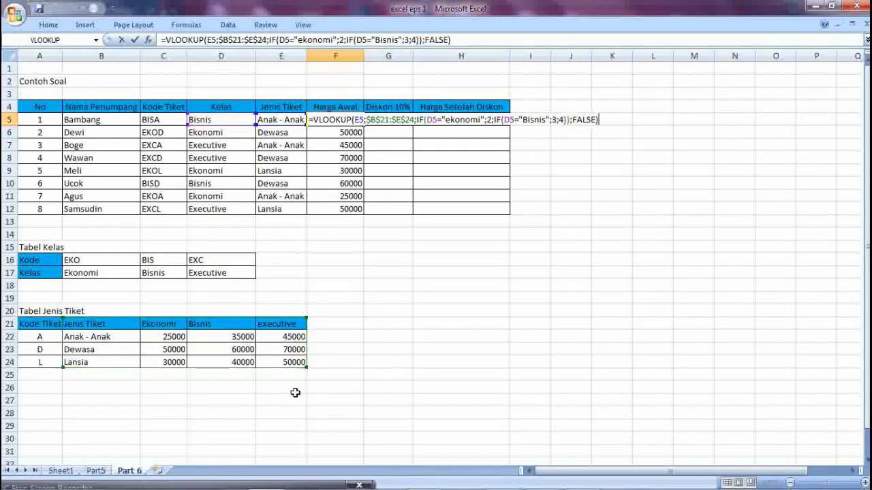
click(441, 232)
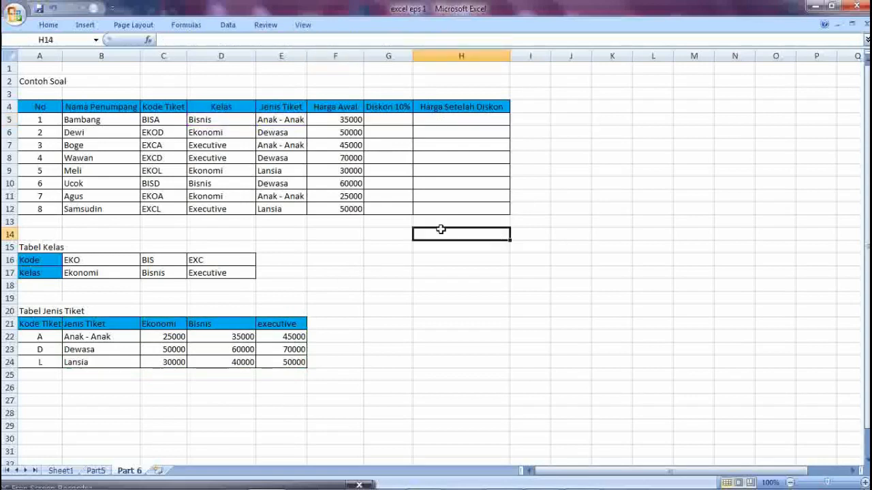
Step: Check the filled Harga Awal formulas in F5, F6, F10, F11 and F12
click(350, 121)
click(347, 133)
click(346, 182)
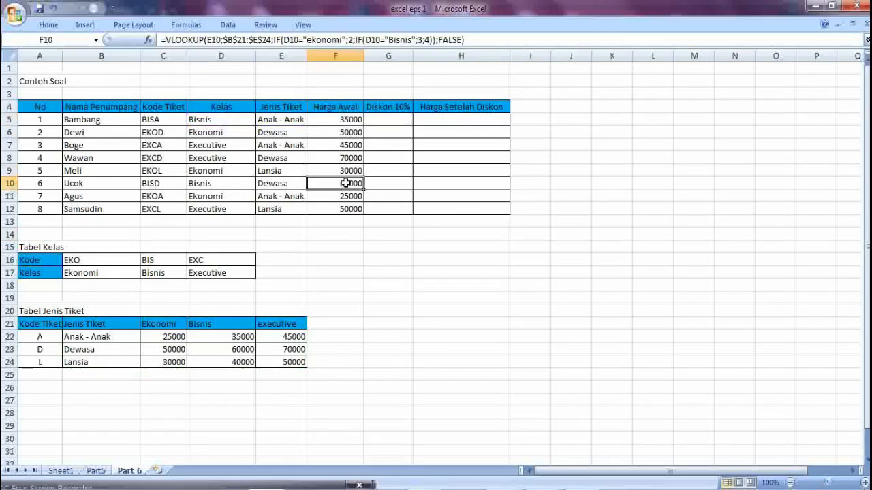
click(344, 196)
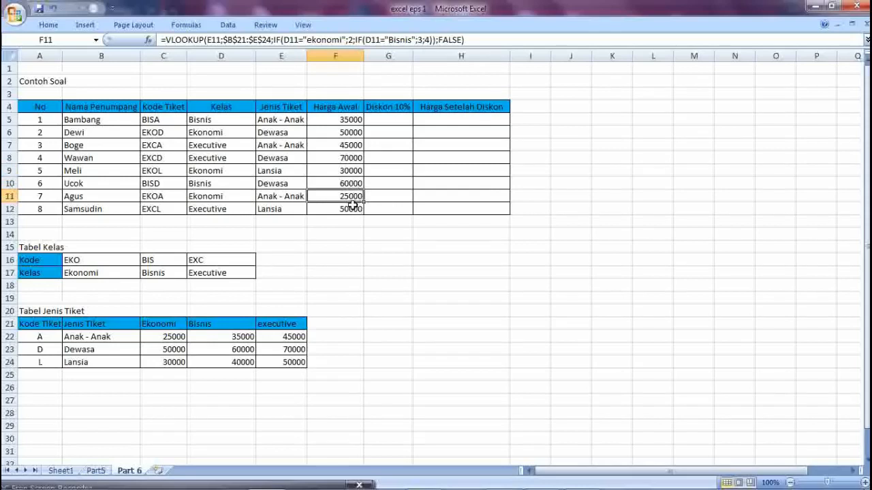
click(350, 206)
Step: Enter =10%*F5 in G5 to calculate the first passenger's Diskon 10%
click(395, 117)
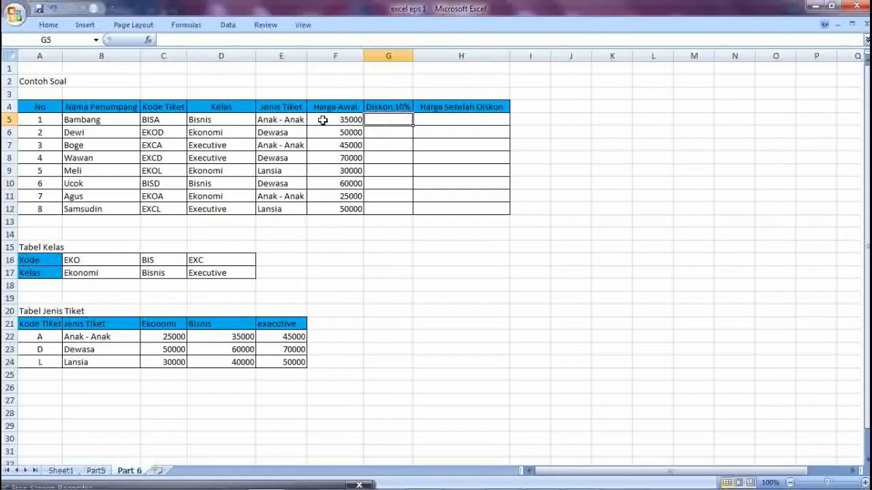
drag(320, 119, 336, 245)
click(409, 117)
text(=)
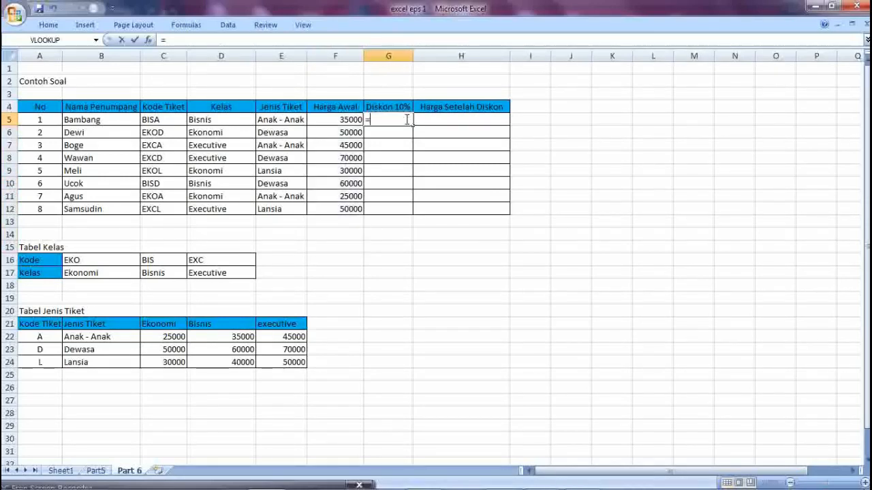
text(10%)
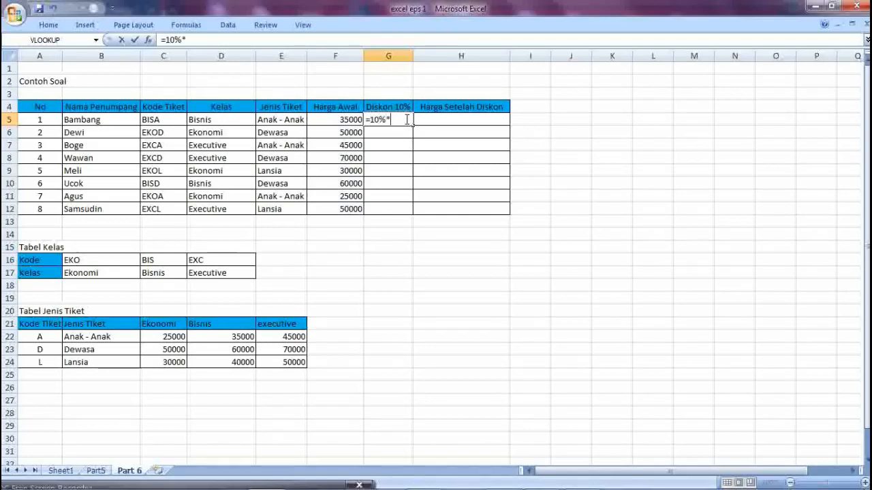
text(*)
click(354, 119)
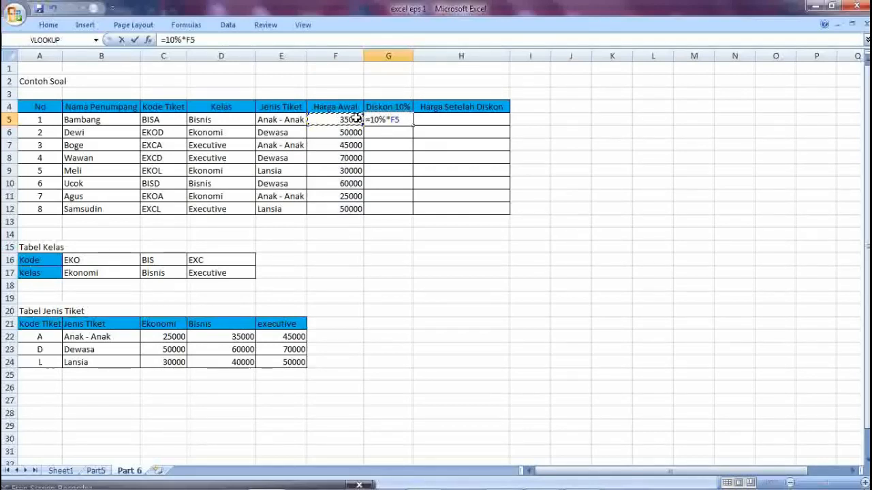
key(Return)
Step: Fill the Diskon 10% formula from G5 down through G12
click(408, 121)
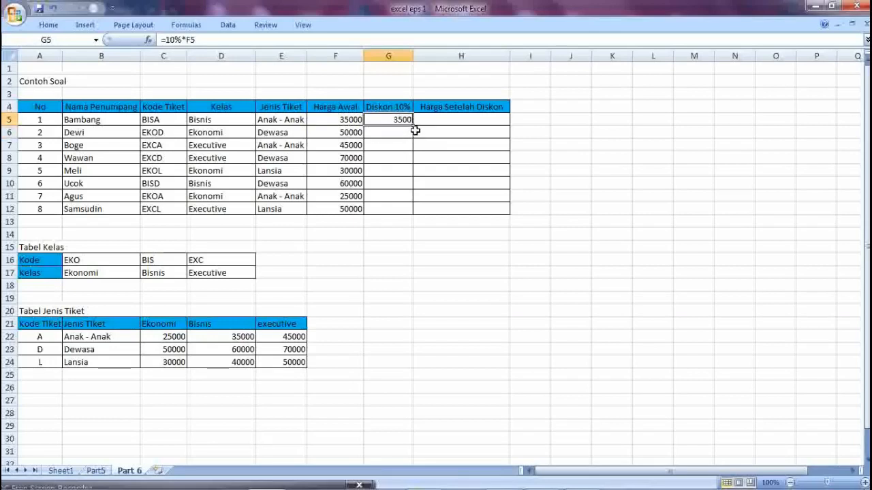
drag(411, 139, 411, 212)
click(463, 235)
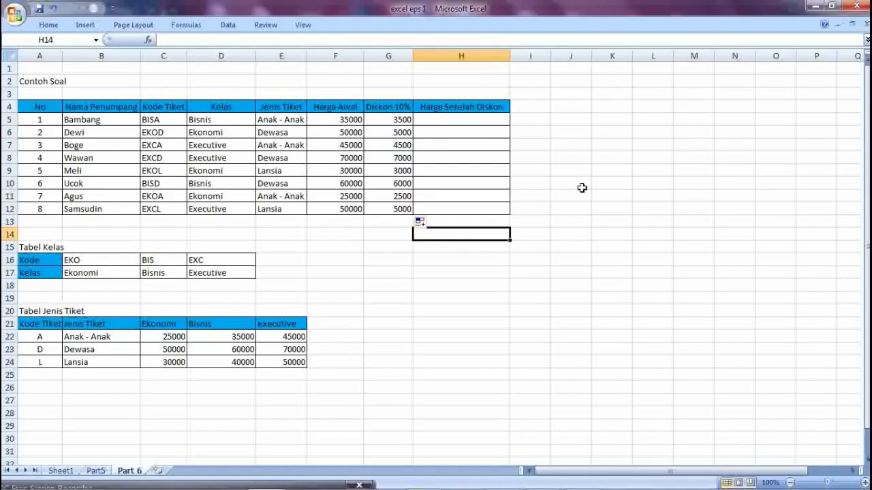
Step: Enter =F5-G5 in H5 to calculate the first passenger's Harga Setelah Diskon
click(481, 121)
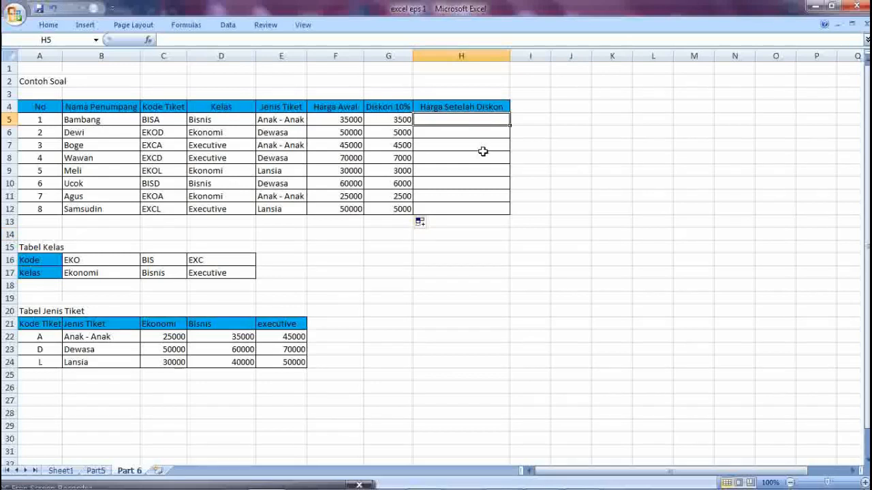
text(=)
key(Left)
key(Left)
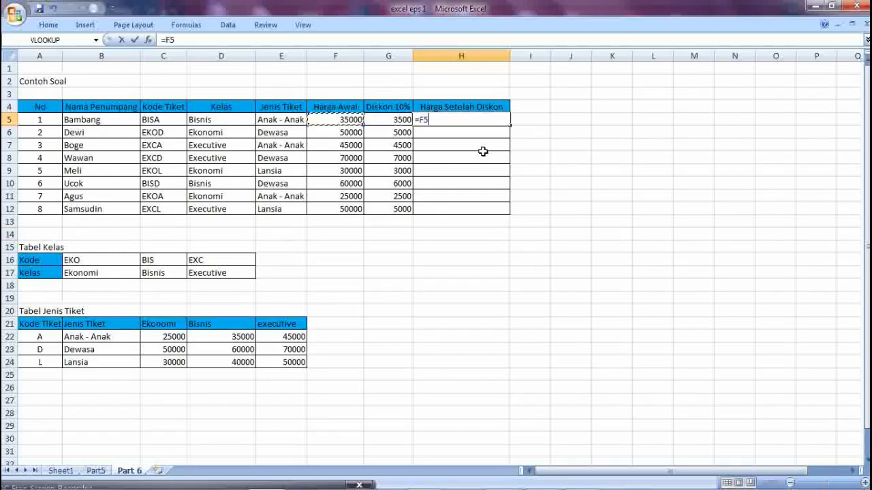
text(-)
key(Right)
key(Left)
key(Left)
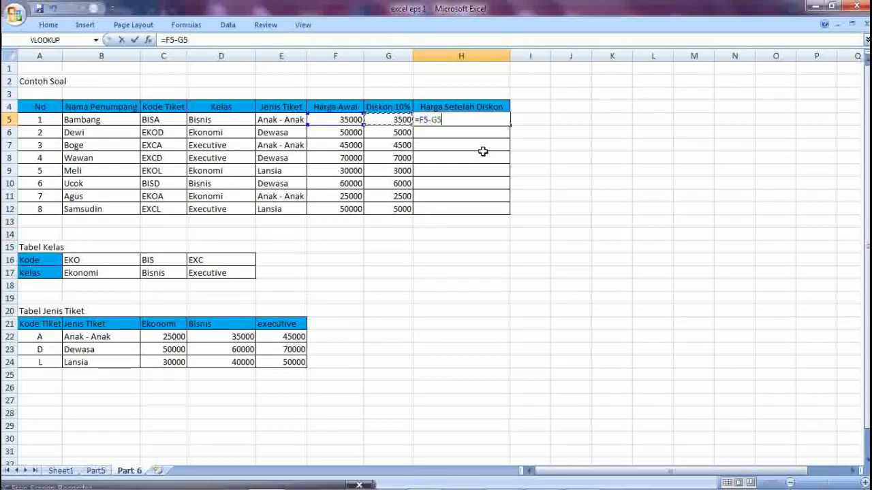
key(Return)
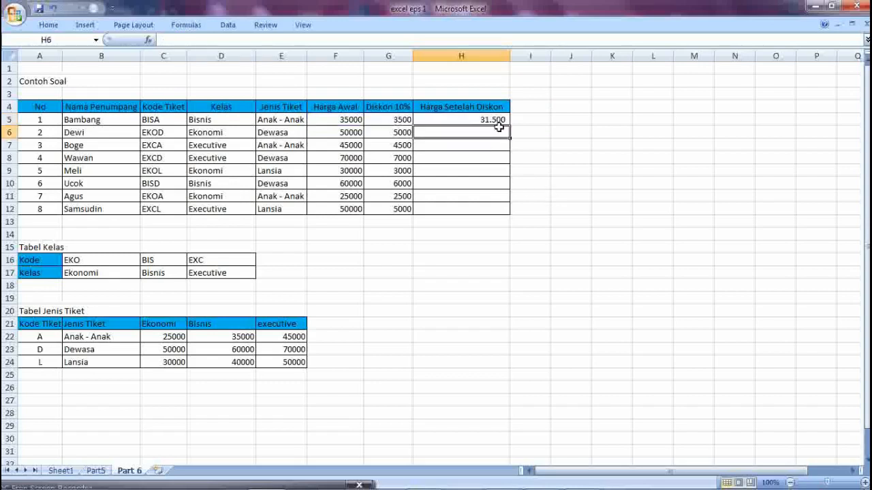
Step: Fill the Harga Setelah Diskon formula from H5 down through H12
click(494, 121)
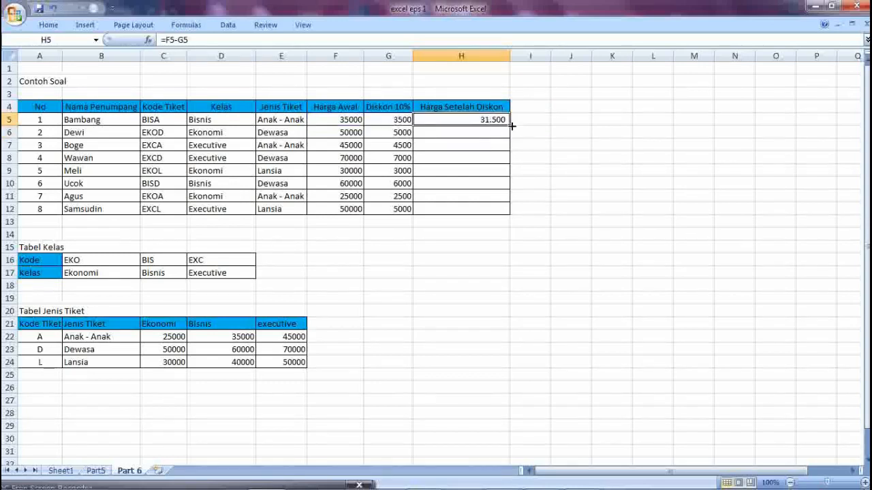
drag(511, 125, 498, 216)
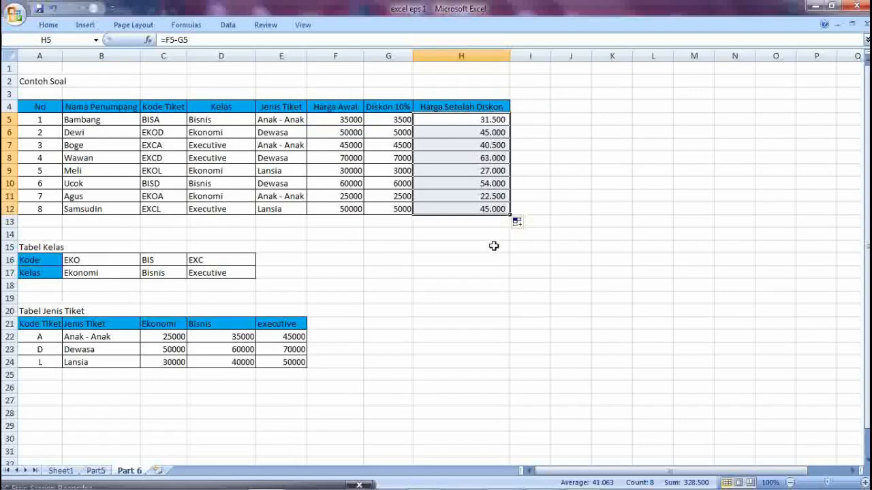
click(494, 245)
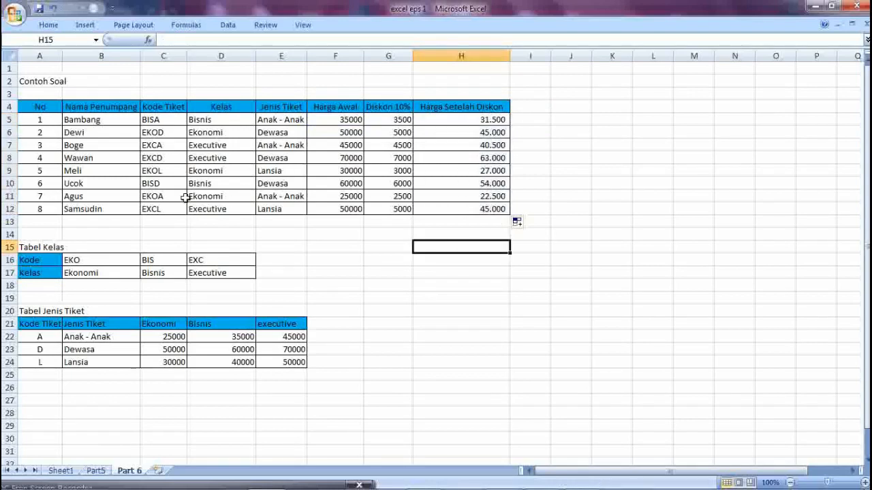
Step: Compare the passenger entries in rows 9, 6 and 8 with the prices in Tabel Jenis Tiket
click(9, 170)
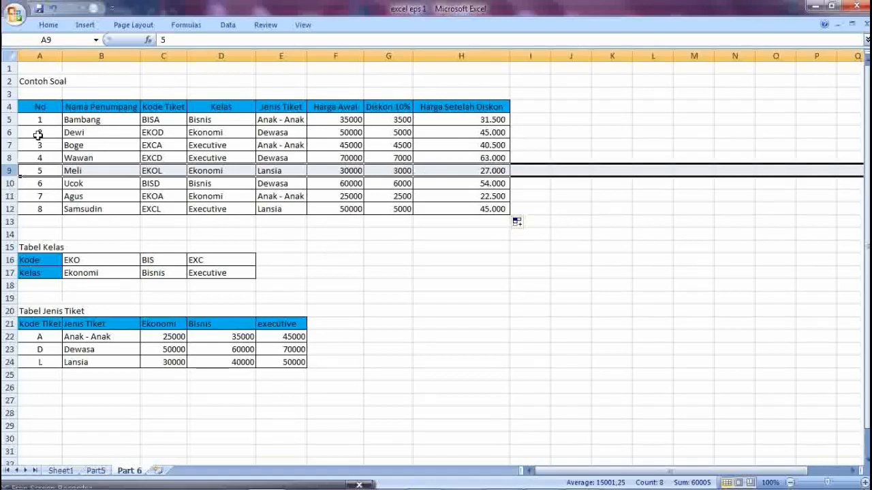
click(10, 132)
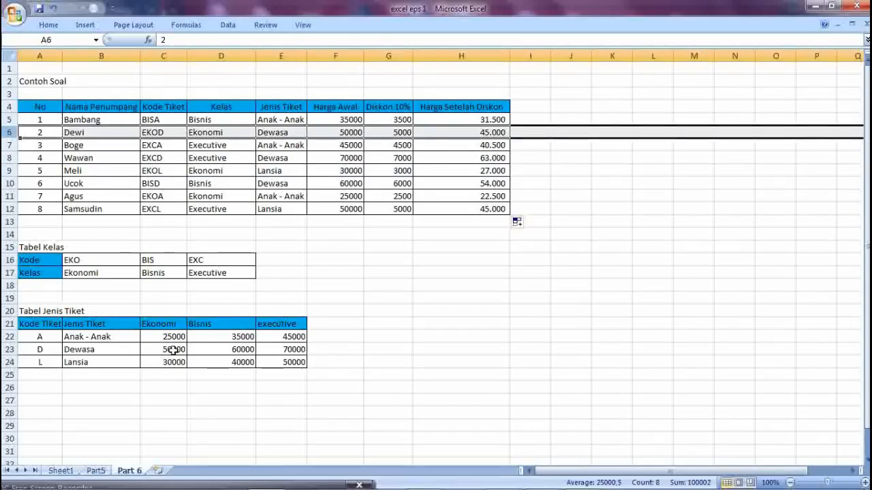
click(99, 157)
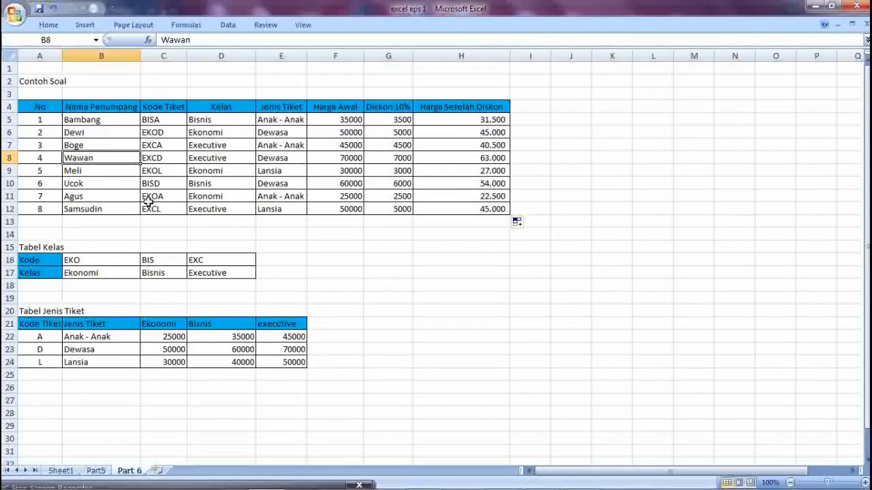
click(8, 158)
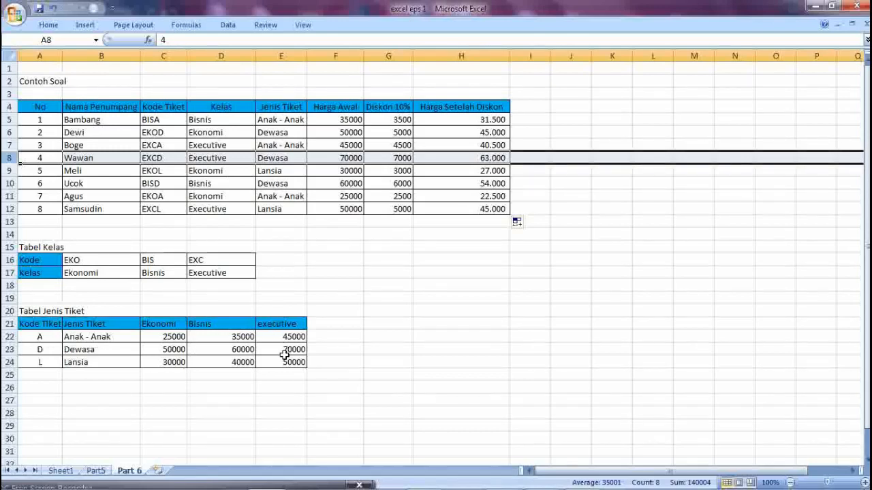
drag(611, 107, 733, 208)
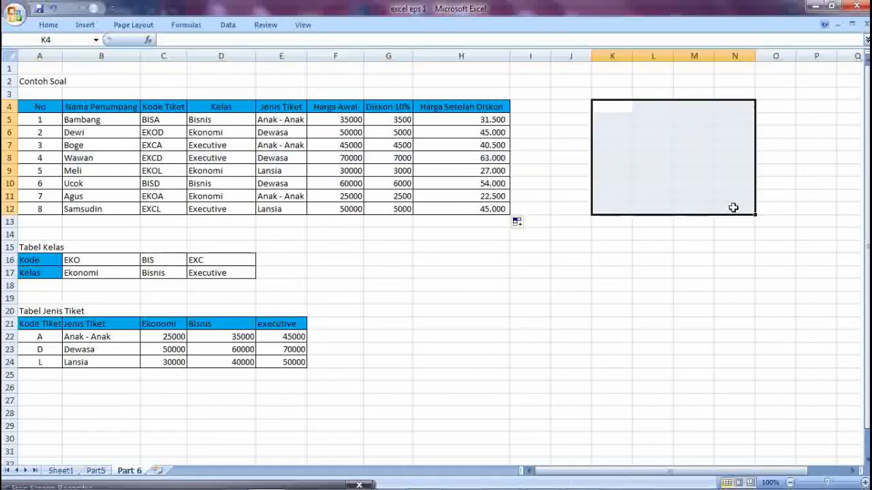
click(608, 247)
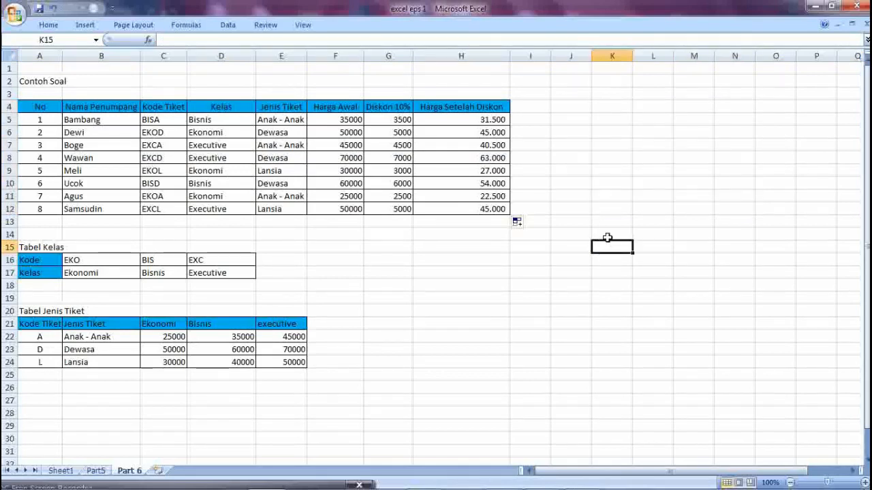